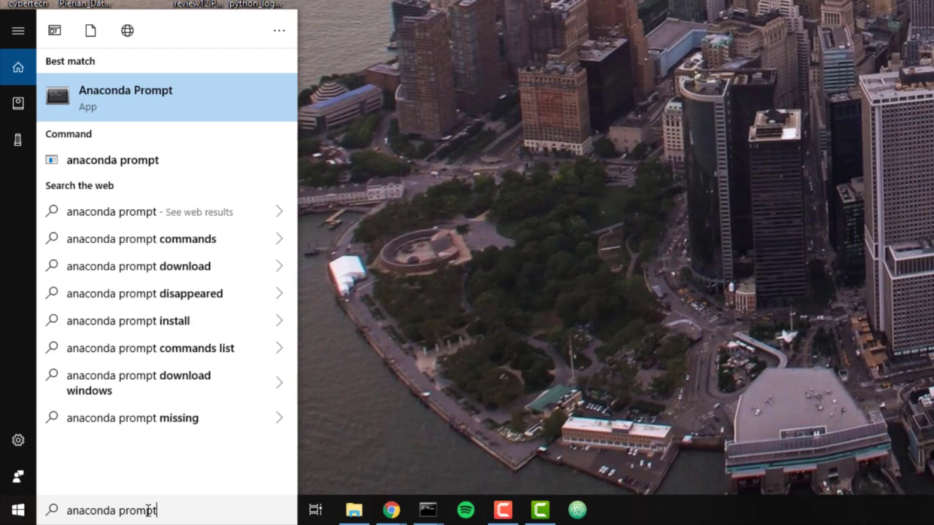
Launch Anaconda Prompt from the search results
left_click(134, 101)
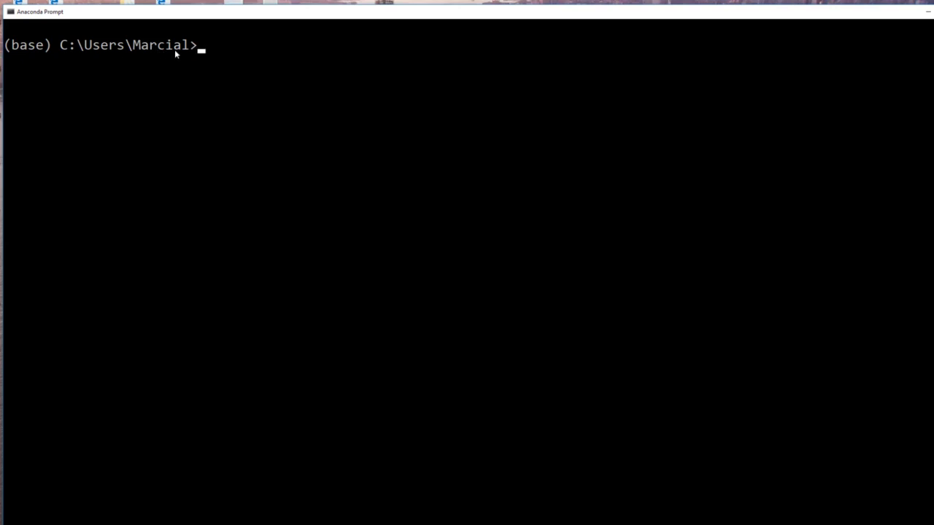
left_click(232, 61)
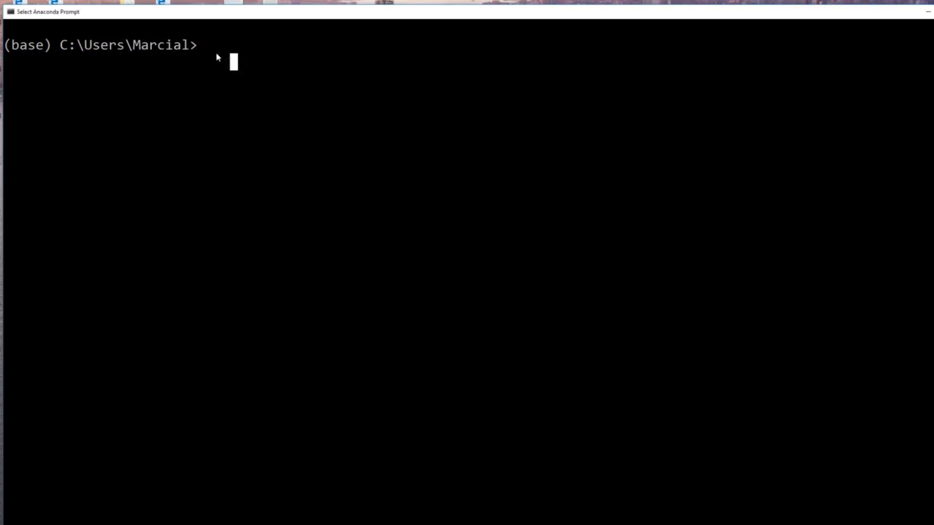
left_click(216, 53)
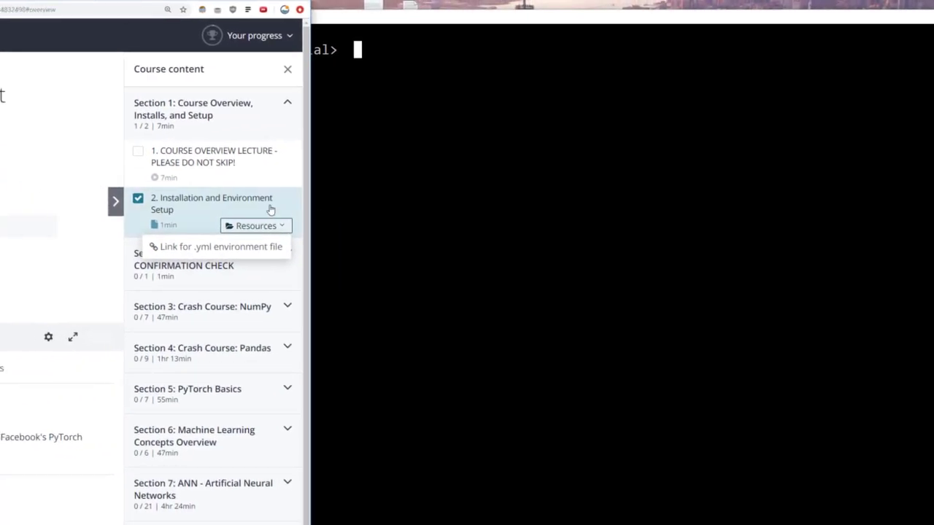
Open the .yml environment file link from the Installation and Environment Setup lecture resources in an incognito window and download pytorch_course_env.yml
left_click(203, 222)
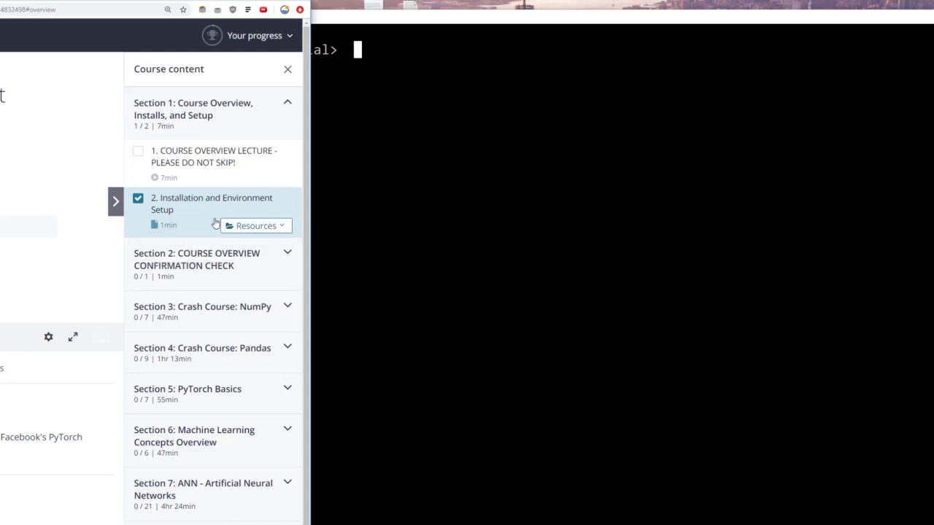
left_click(279, 228)
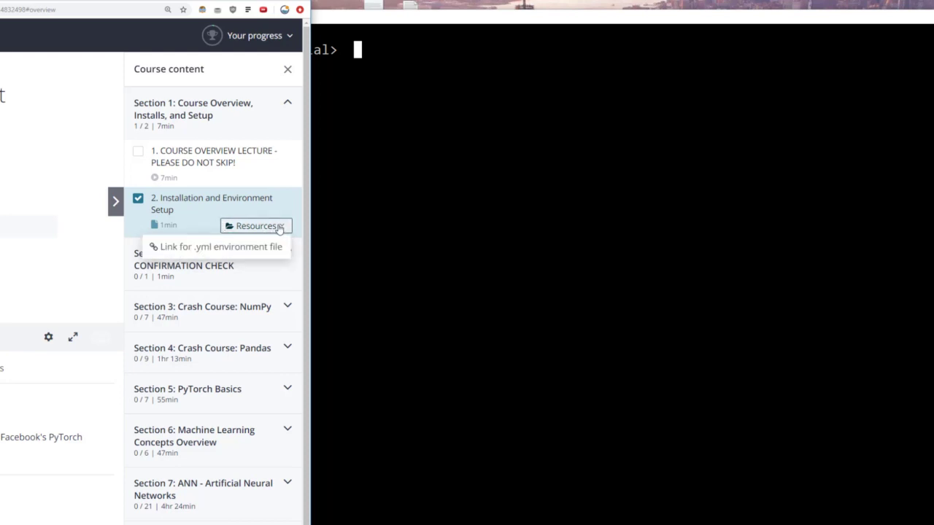
right_click(216, 251)
left_click(235, 276)
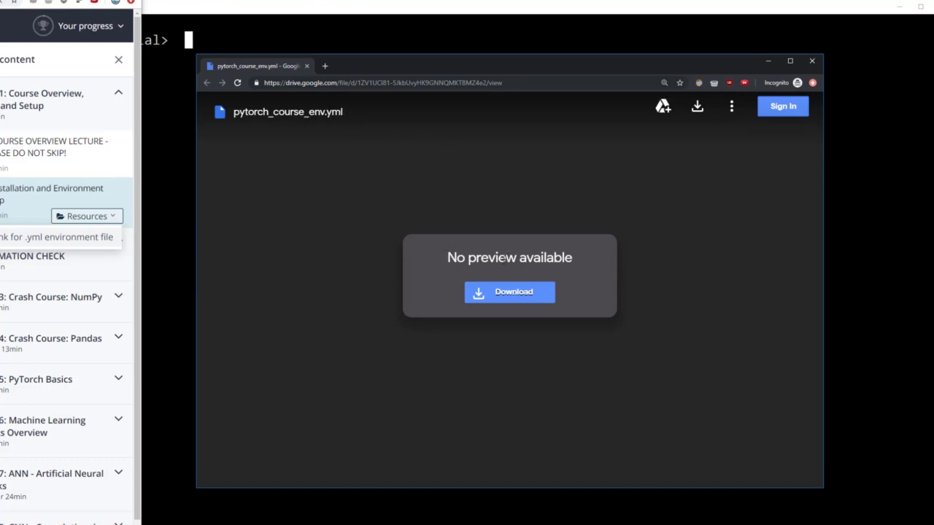
left_click(490, 294)
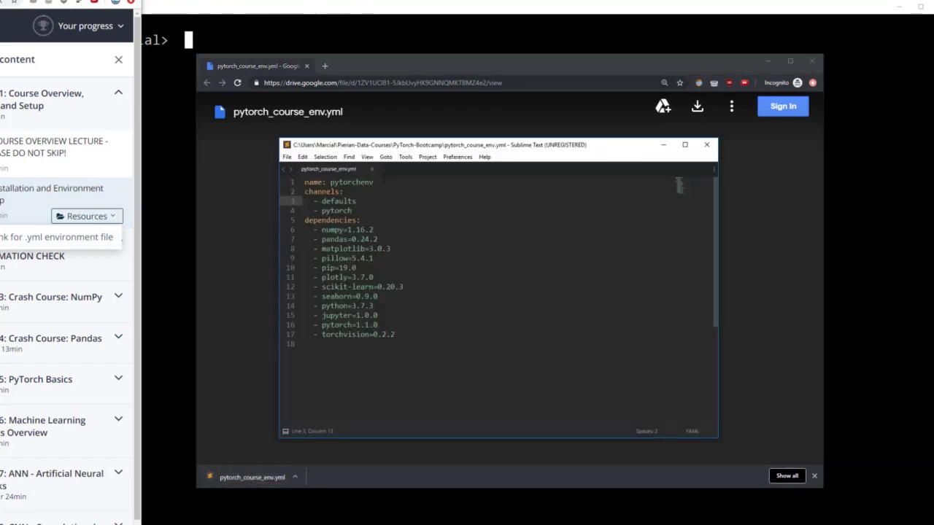
Examine the environment name and the listed dependencies in pytorch_course_env.yml, and close the file
left_click_drag(329, 182, 371, 181)
left_click(379, 184)
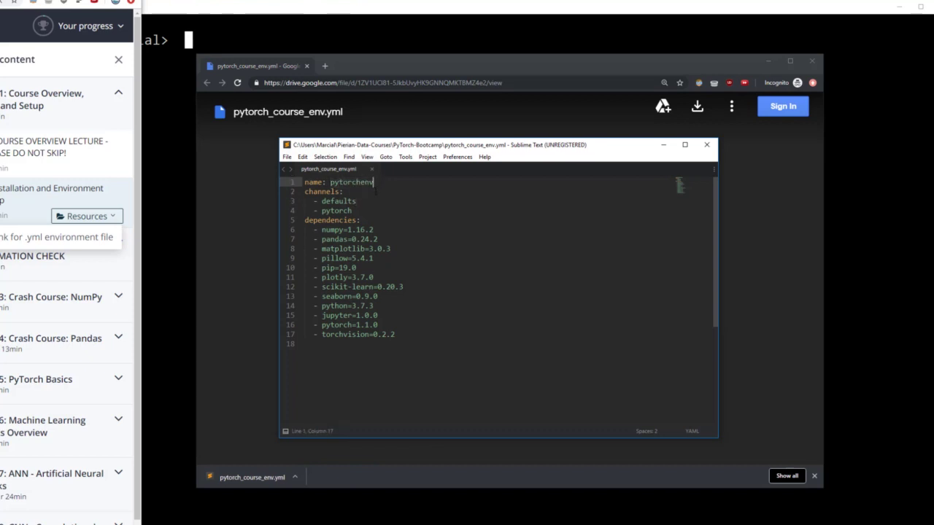
left_click(323, 230)
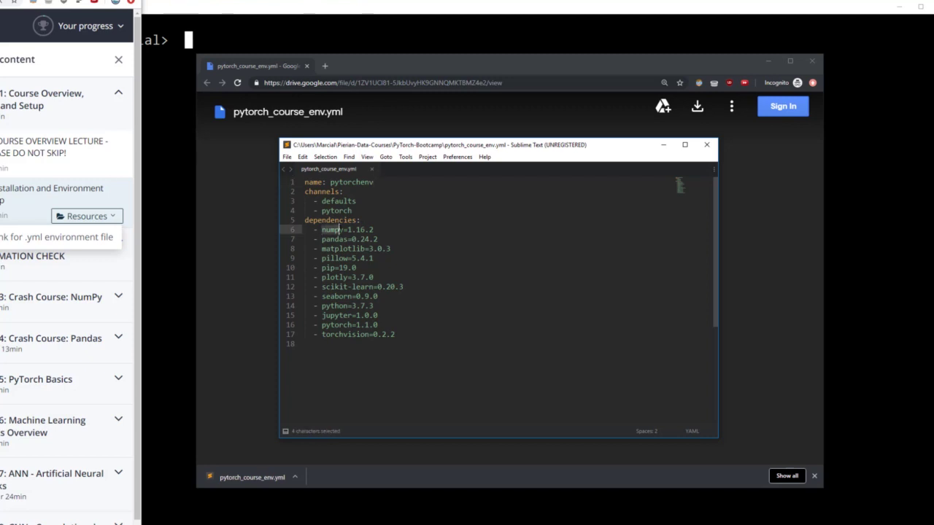
left_click(335, 239)
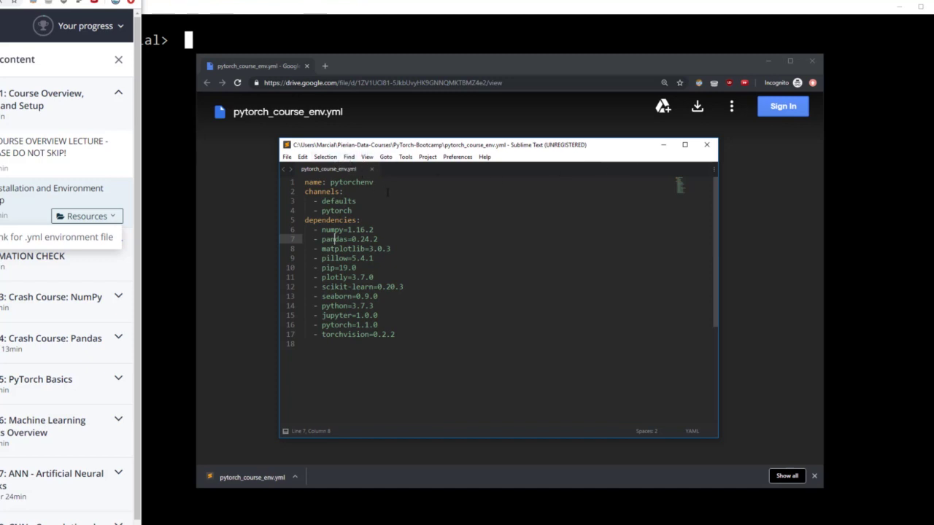
key("ctrl+End")
left_click(707, 146)
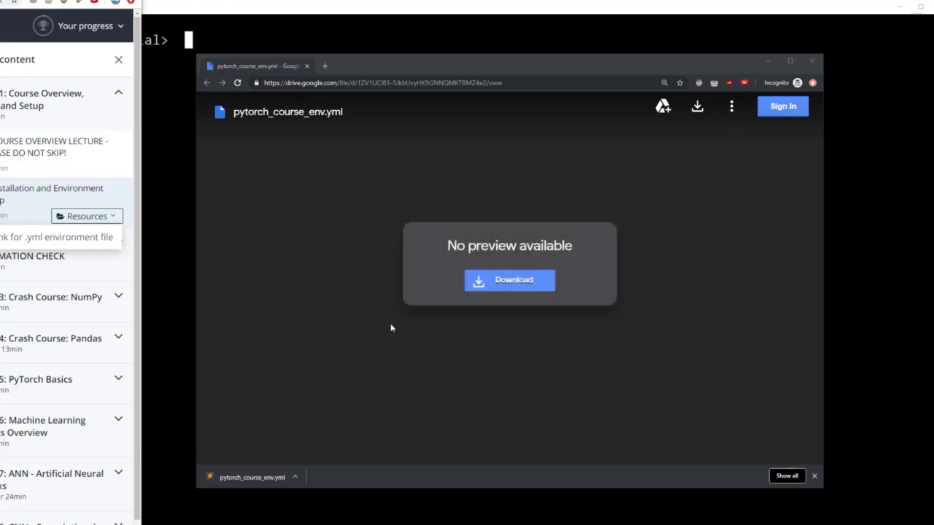
Show the downloaded pytorch_course_env.yml in its folder and open the file's properties
left_click(295, 478)
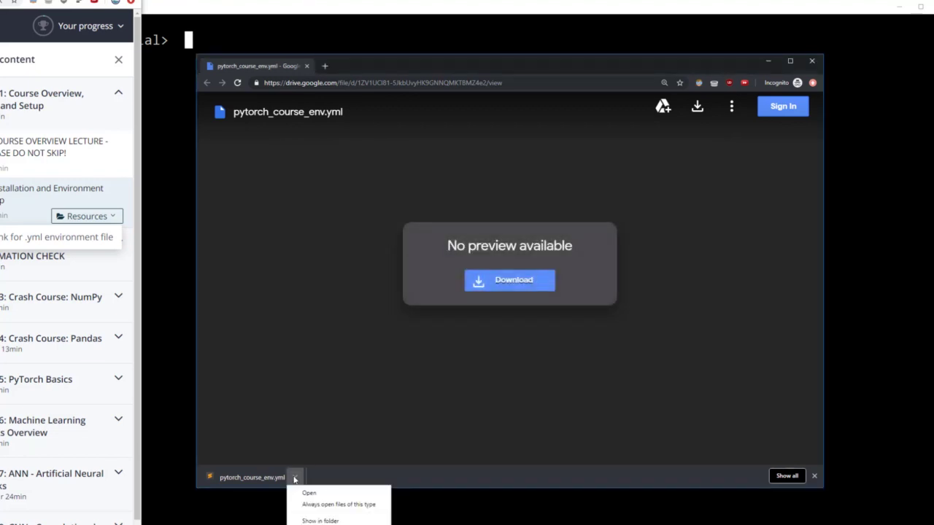
left_click(318, 521)
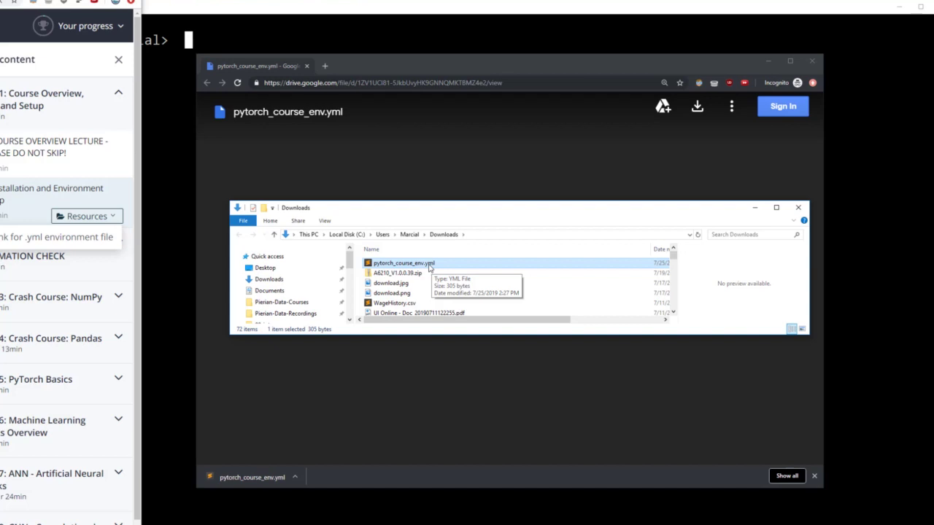
right_click(429, 268)
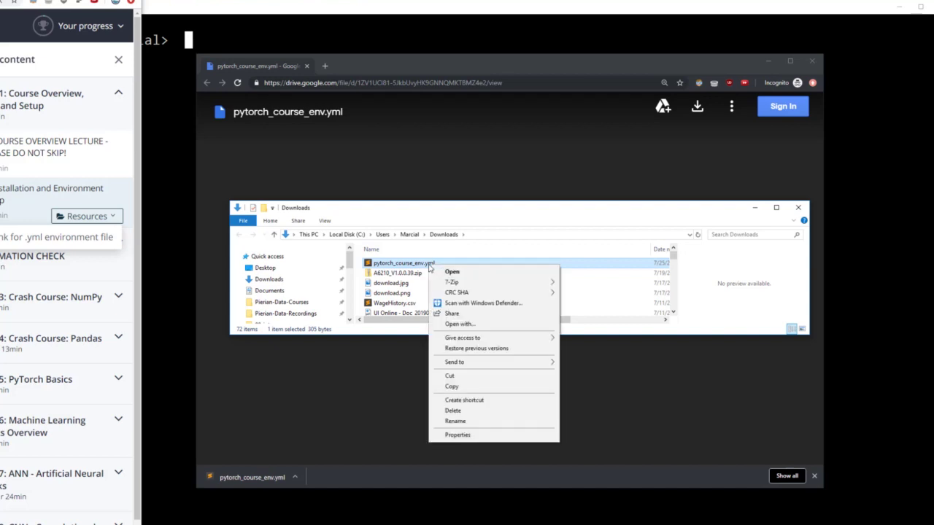
left_click(454, 436)
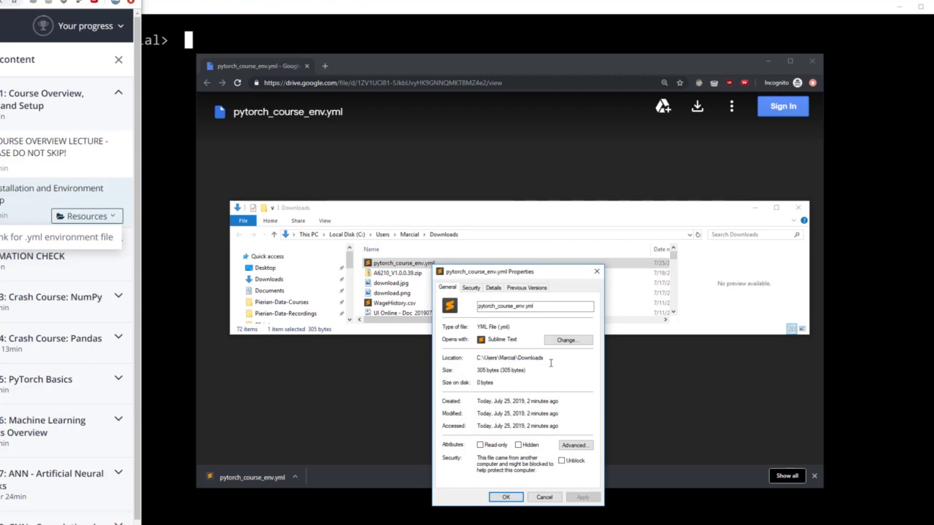
Examine the location path in the file's properties, and close the properties, folder and browser windows
left_click(457, 221)
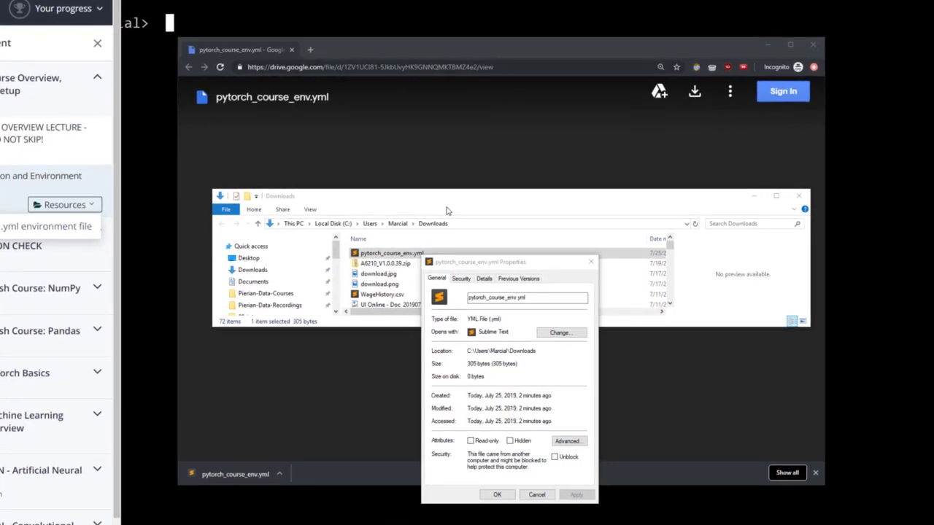
left_click(473, 355)
left_click_drag(547, 353, 469, 353)
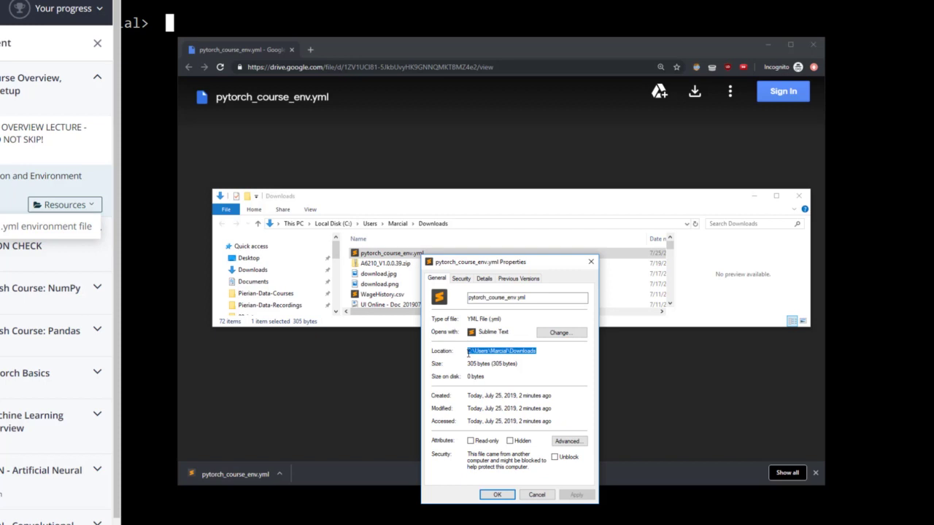
left_click(469, 353)
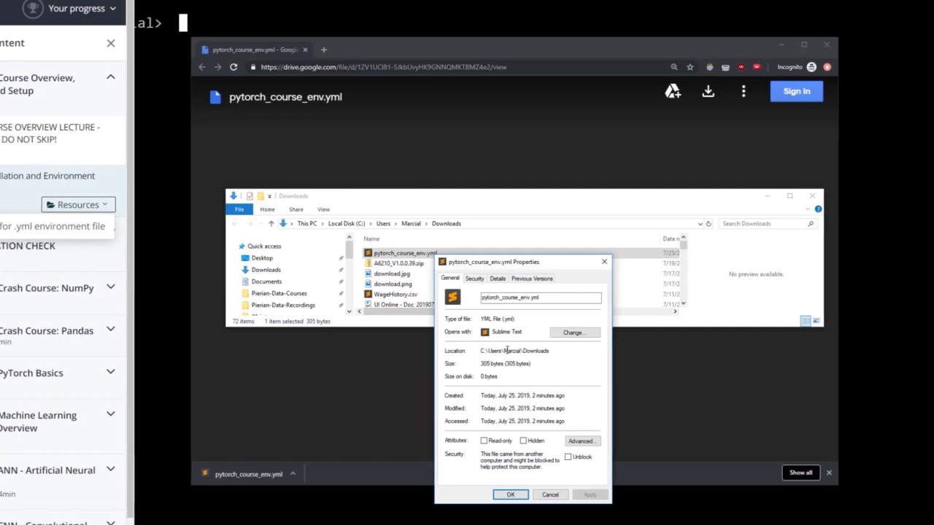
left_click(641, 263)
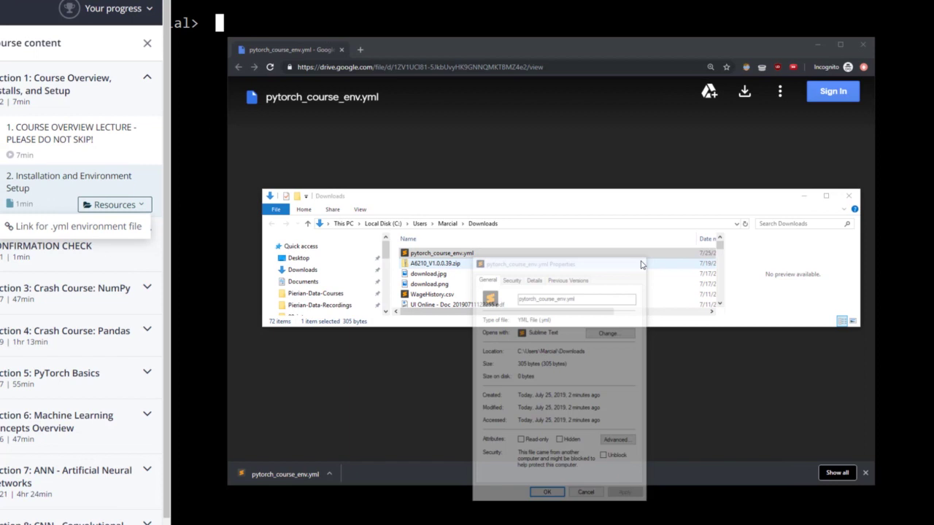
left_click(848, 196)
left_click(863, 44)
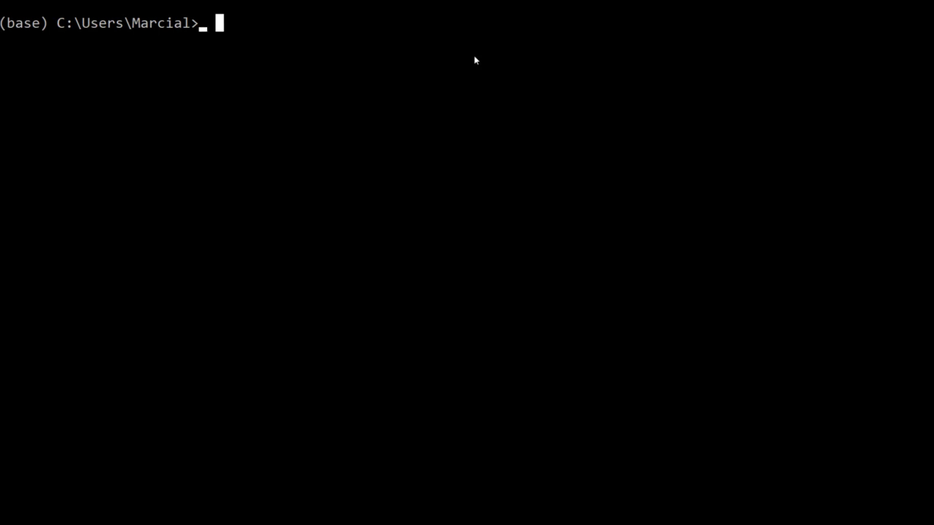
Change the working directory to Downloads with cd Downloads
type("cd")
type("Downloads")
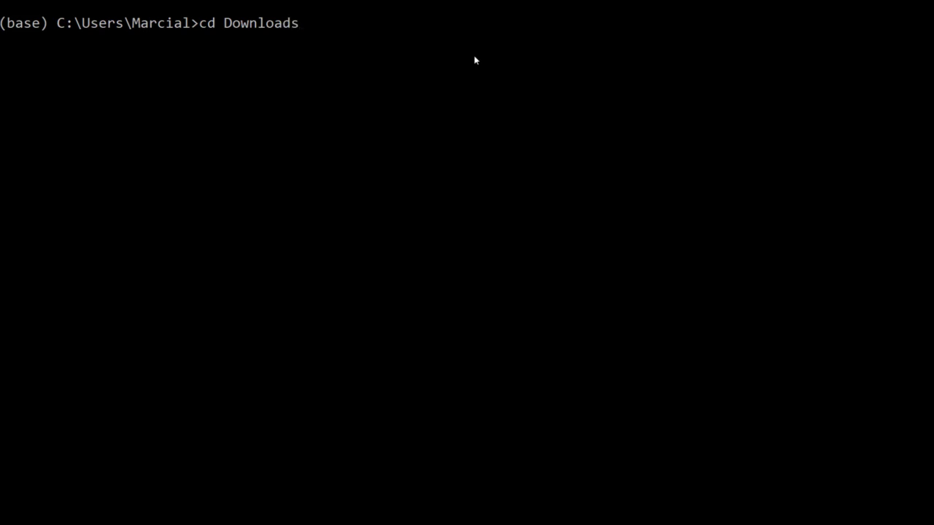
key("Return")
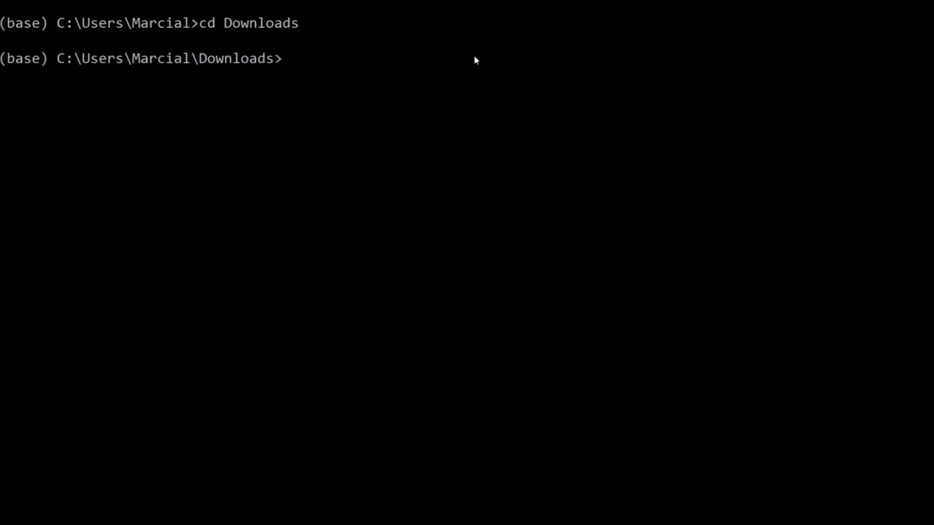
Move up one directory with cd .. and change back into Downloads using name completion
type("cd ..")
key("Return")
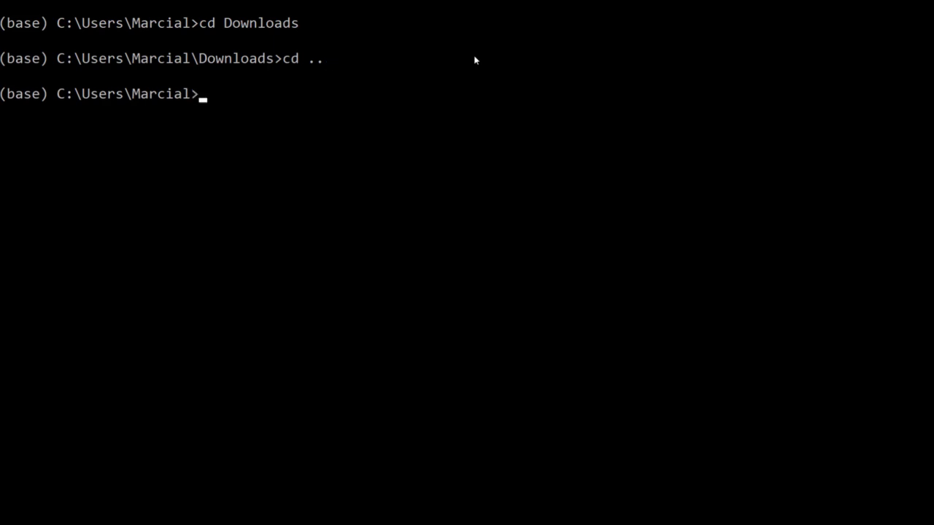
type("cd Down")
key("Tab")
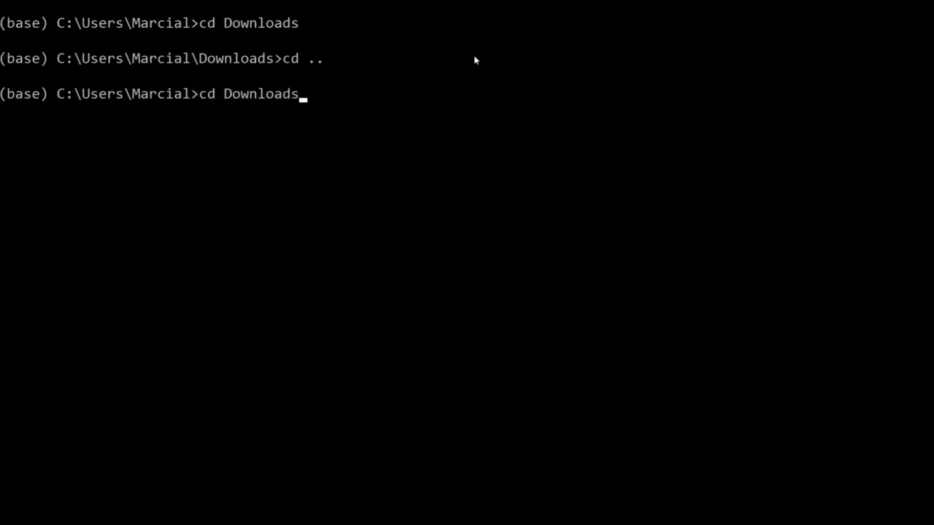
key("Return")
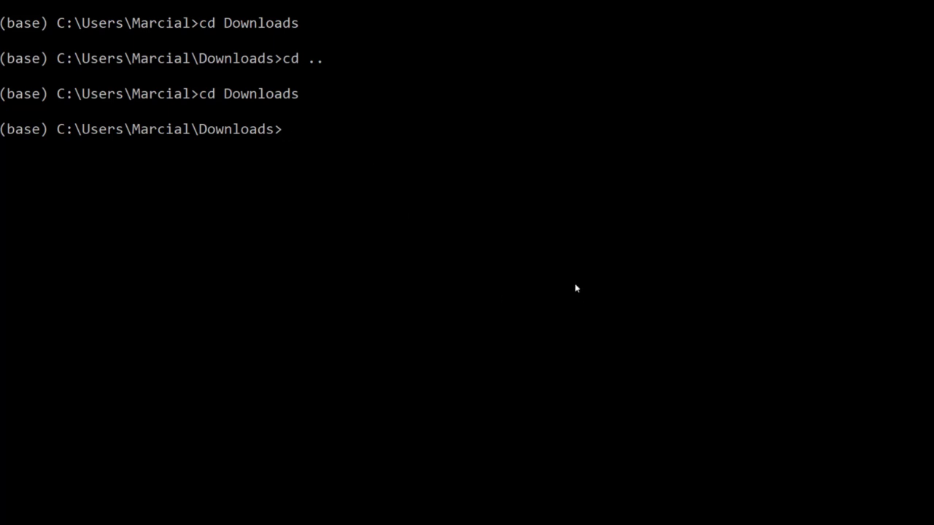
type("conda env create")
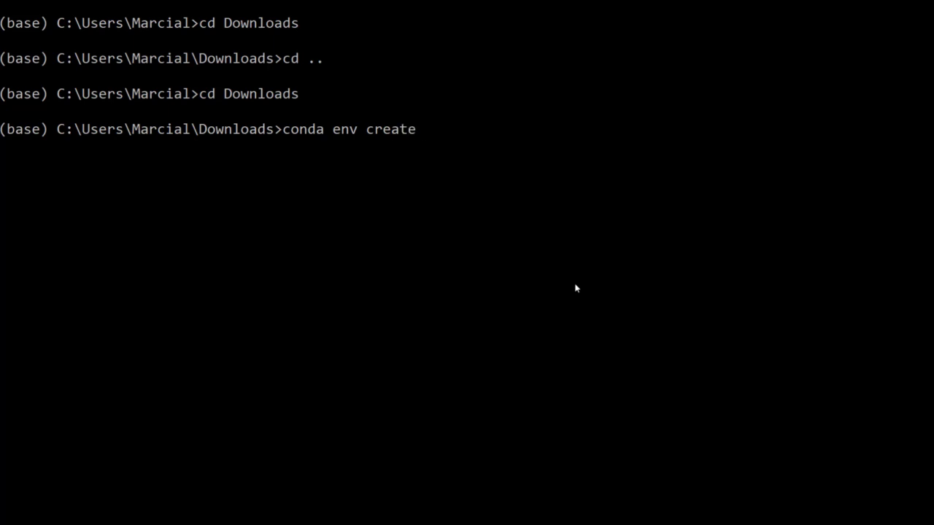
type(" -f pyt")
key("Tab")
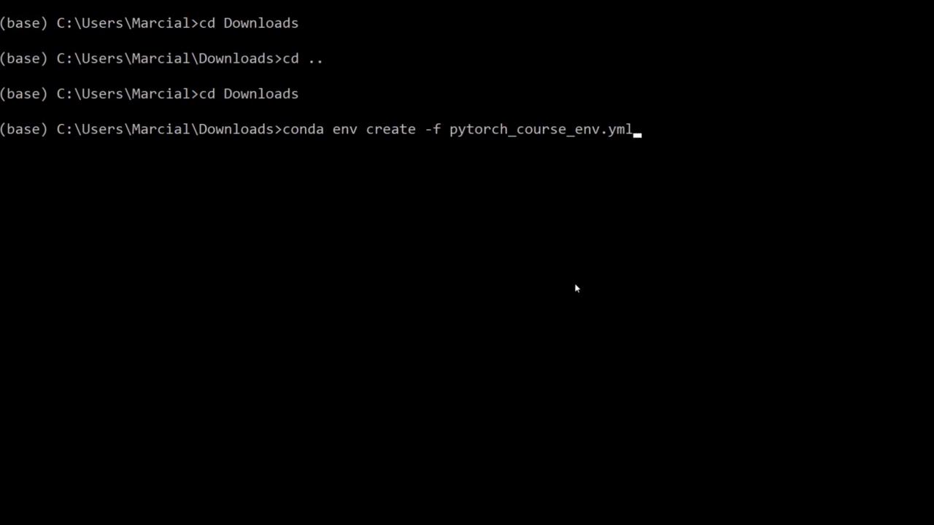
key("BackSpace")
key("BackSpace")
key("BackSpace")
key("BackSpace")
key("BackSpace")
key("BackSpace")
key("BackSpace")
key("BackSpace")
key("BackSpace")
key("BackSpace")
key("BackSpace")
key("BackSpace")
key("BackSpace")
key("BackSpace")
key("BackSpace")
key("BackSpace")
key("BackSpace")
key("BackSpace")
key("BackSpace")
key("BackSpace")
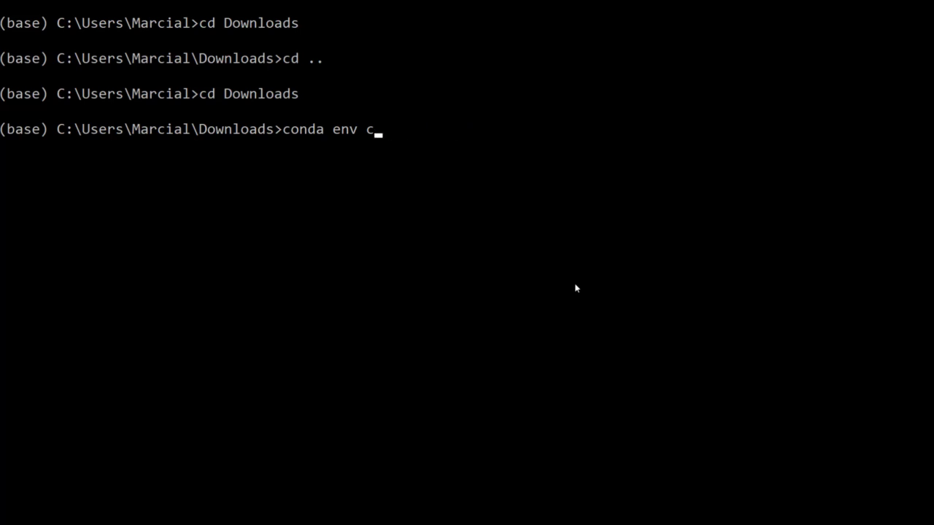
Move up one directory with cd .. and try running conda env create -f pytorch_env.yml there
type("cd ..")
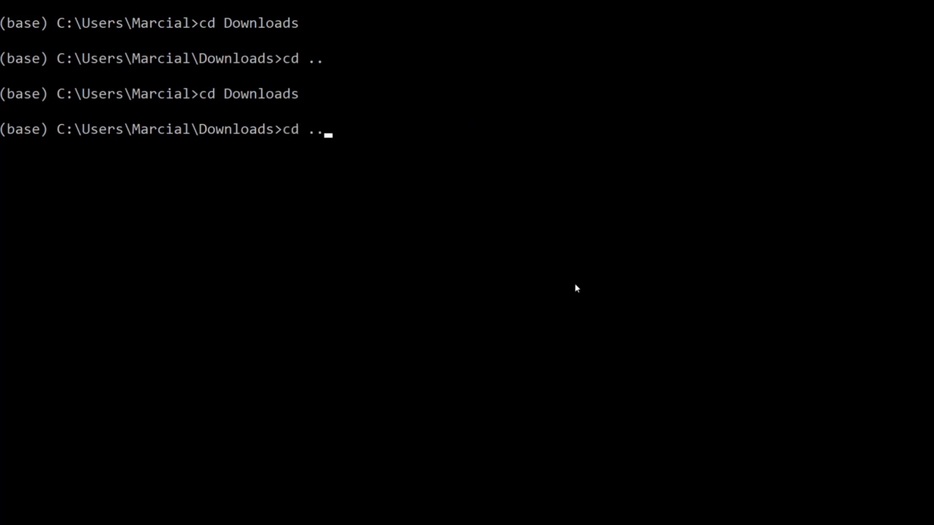
key("Return")
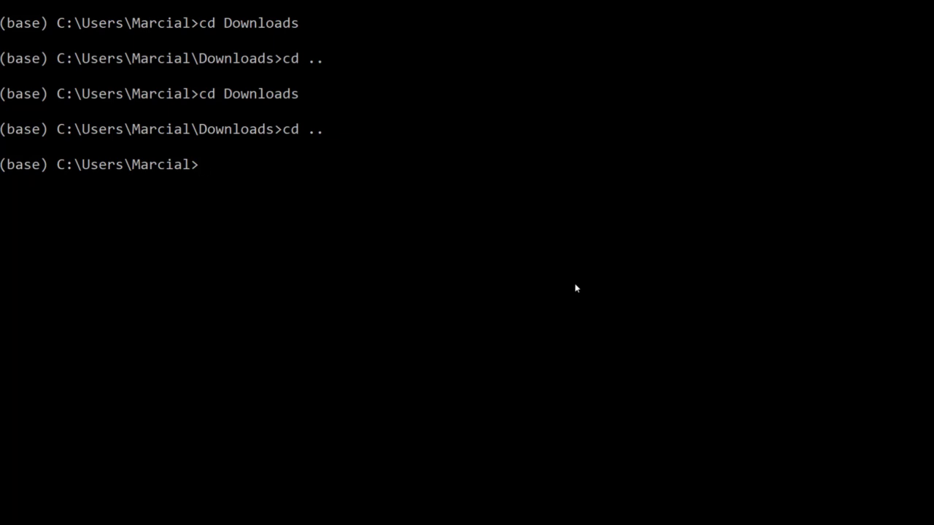
type("conda env cre")
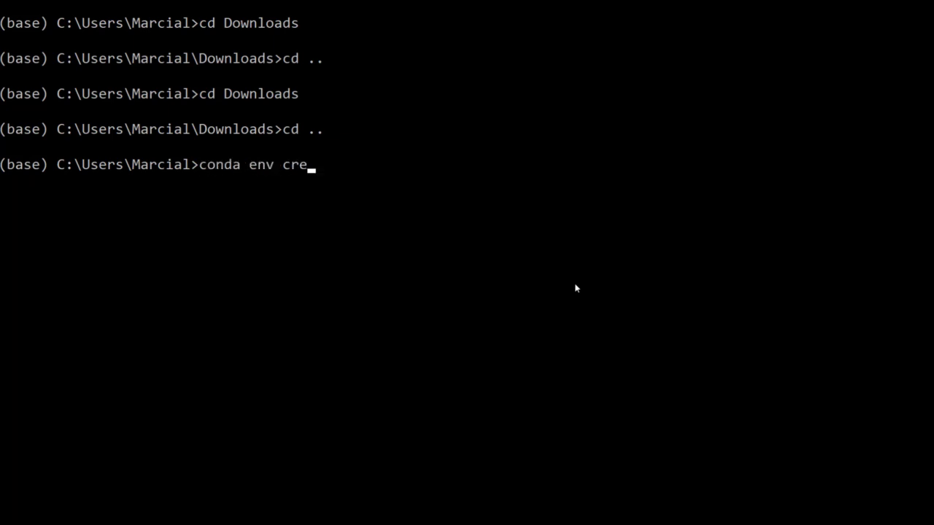
type("ate -f pytorc")
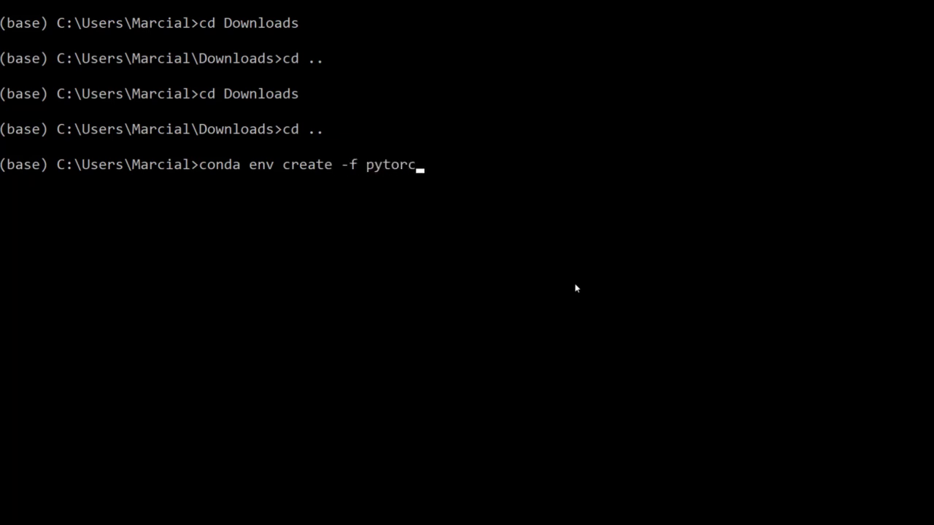
type("h_env.yml")
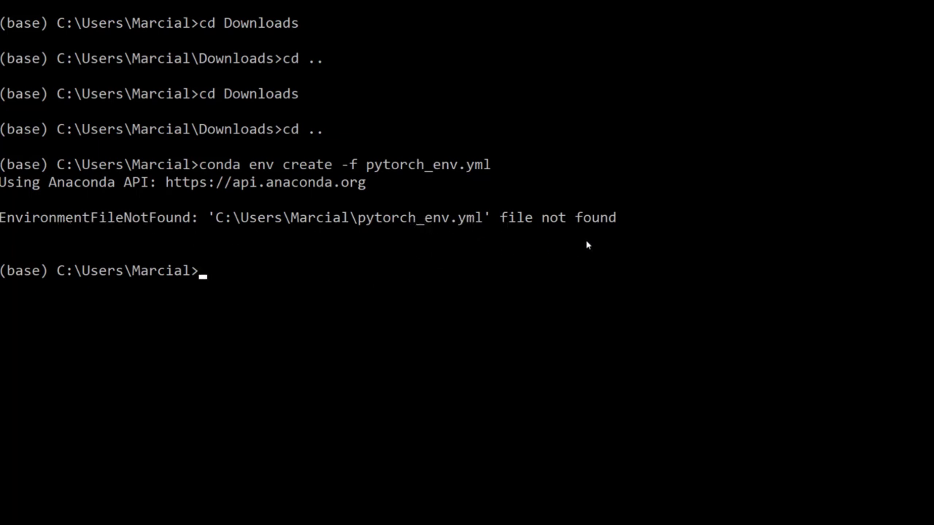
Examine the file path in the output of the environment creation command
left_click_drag(617, 217, 216, 218)
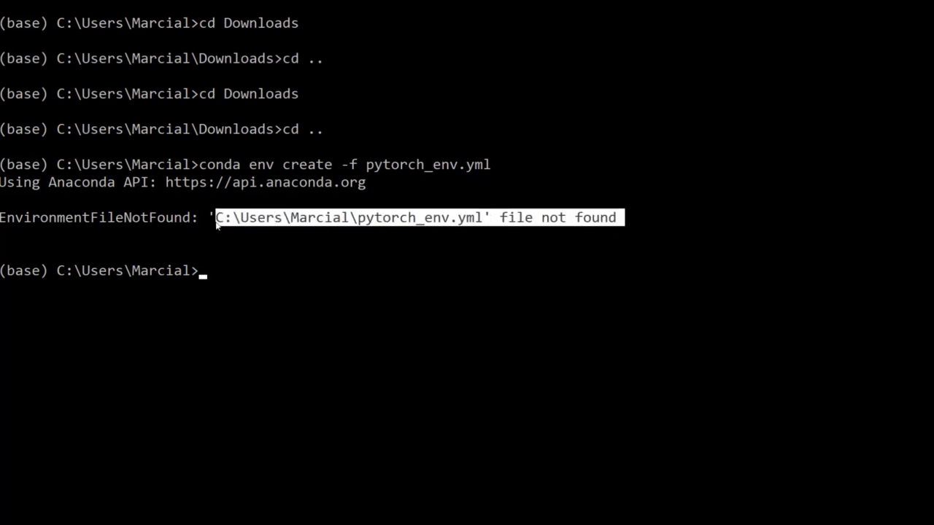
left_click(182, 222)
left_click(210, 217)
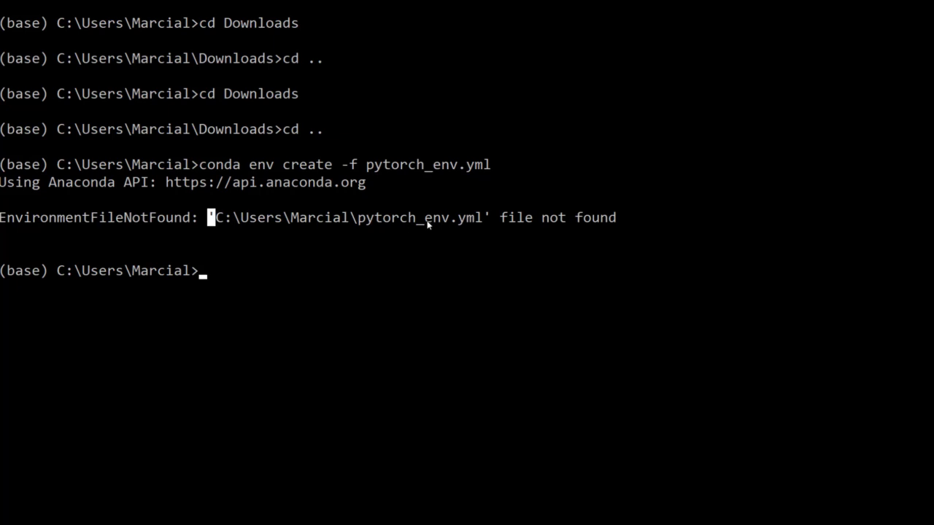
Examine the complete error line returned by the environment creation command
left_click_drag(427, 222, 474, 226)
left_click(503, 220)
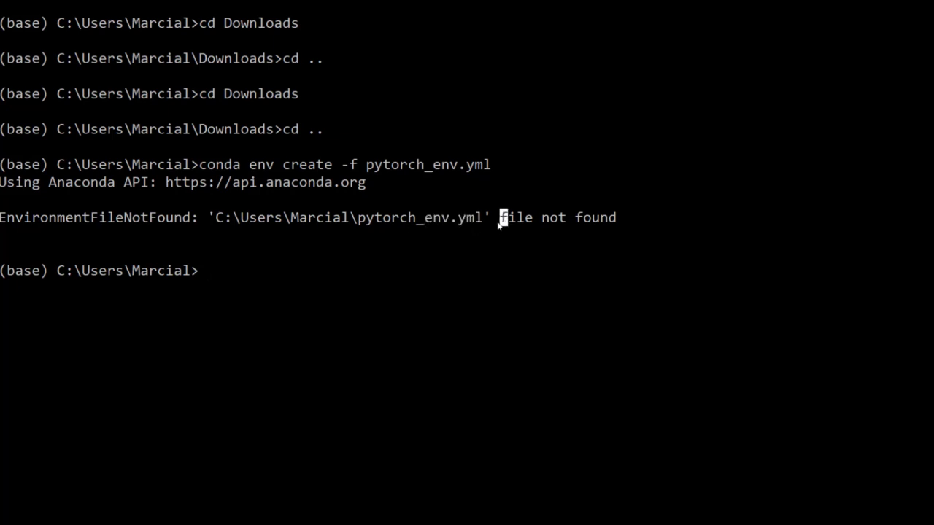
left_click_drag(653, 225, 35, 219)
left_click(68, 203)
left_click(277, 287)
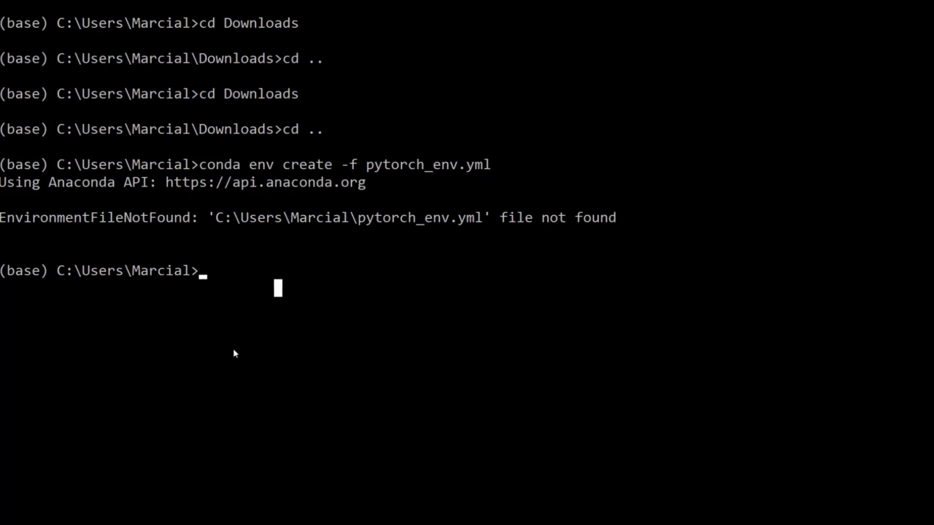
Change into Downloads and enter conda env create -f with the pytorch_env.yml file, using name completion
type("cd Downloads")
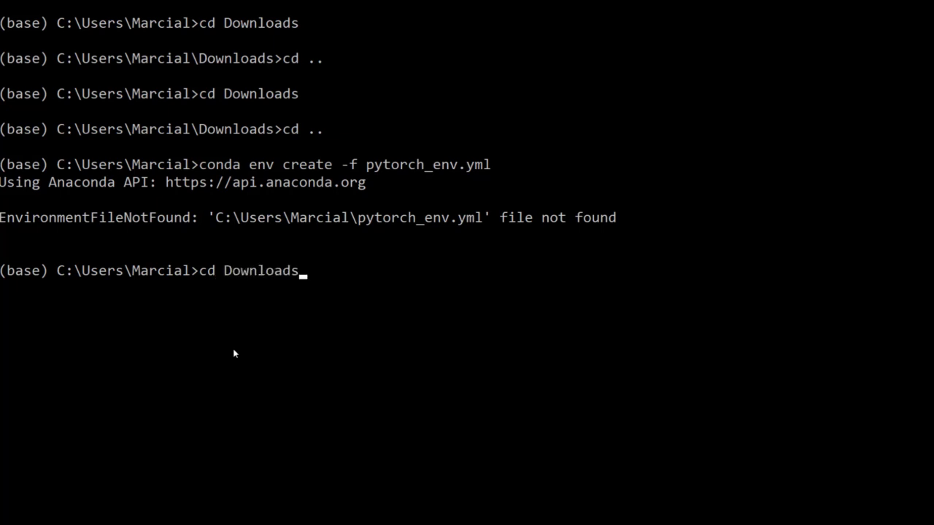
key("Return")
type("conda en")
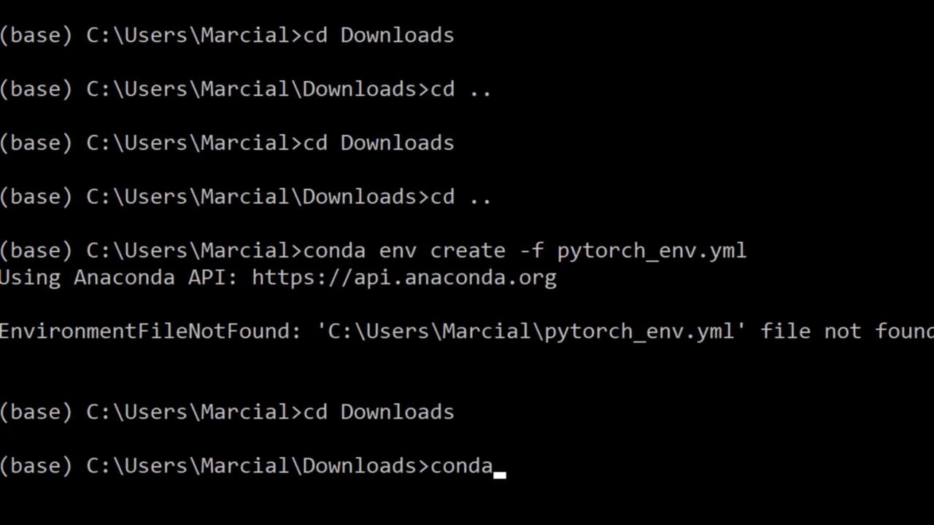
type("v")
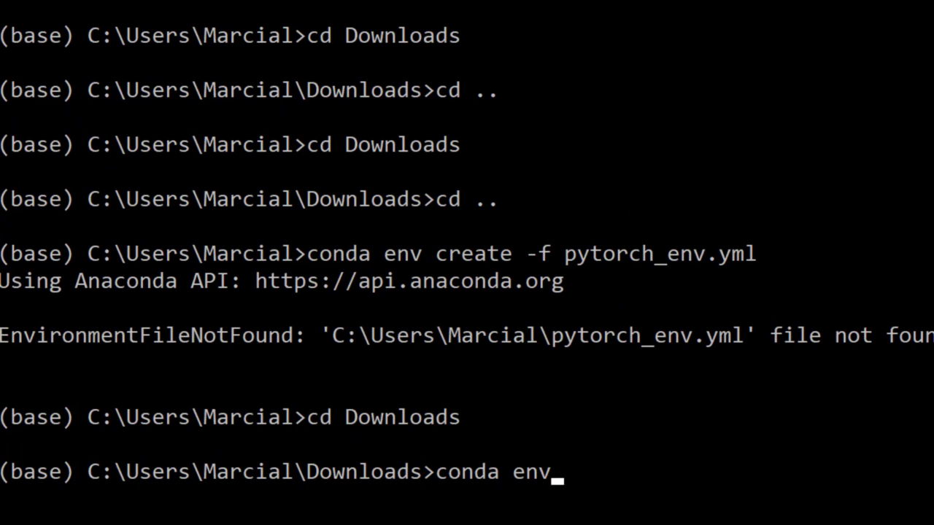
type(" create")
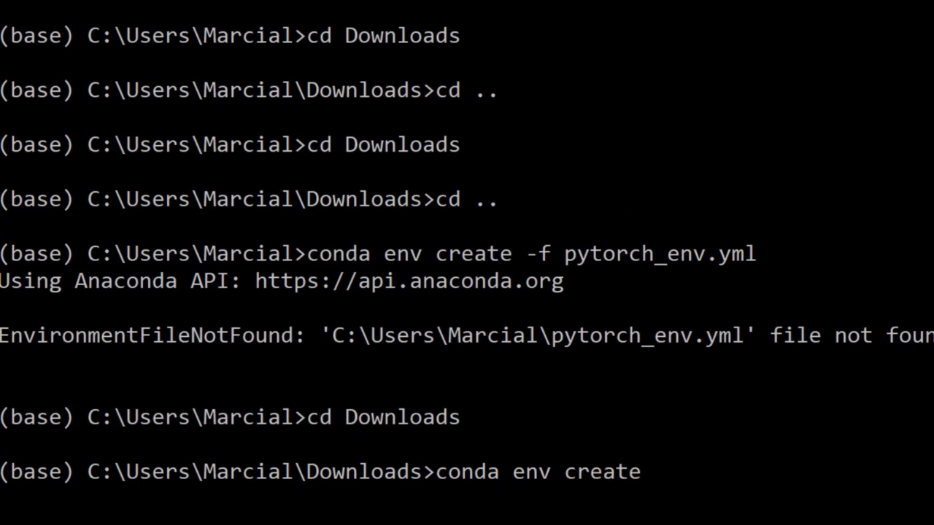
type(" -f py")
key("Tab")
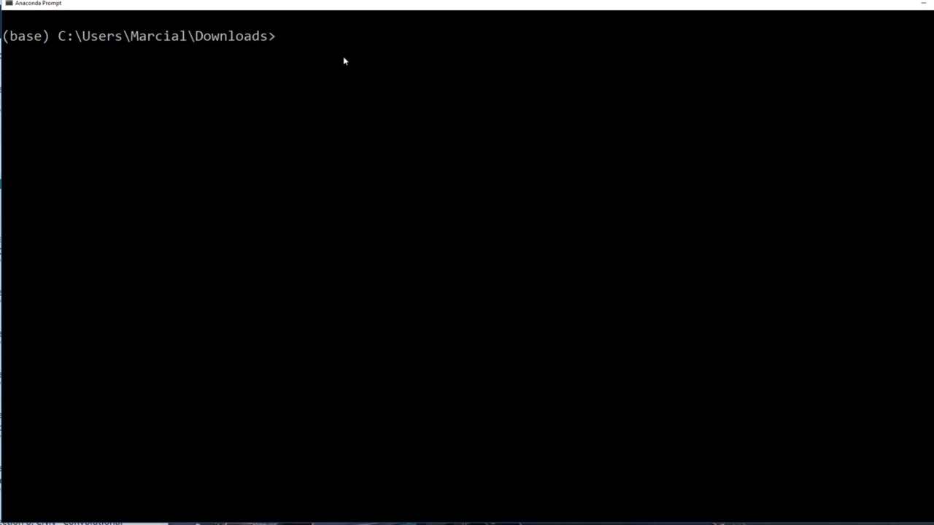
Switch from the base environment to the new one with conda activate pytorchenv
left_click(54, 37)
left_click_drag(53, 36, 2, 36)
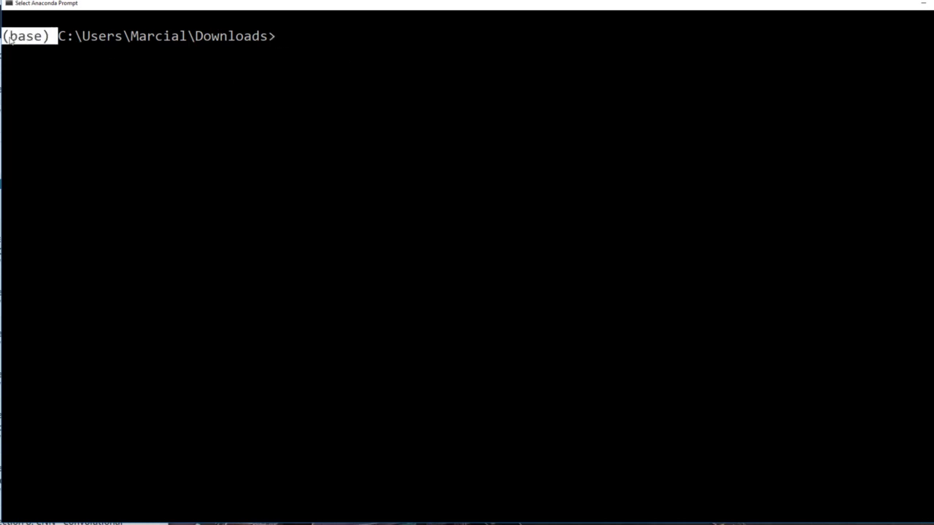
left_click(298, 37)
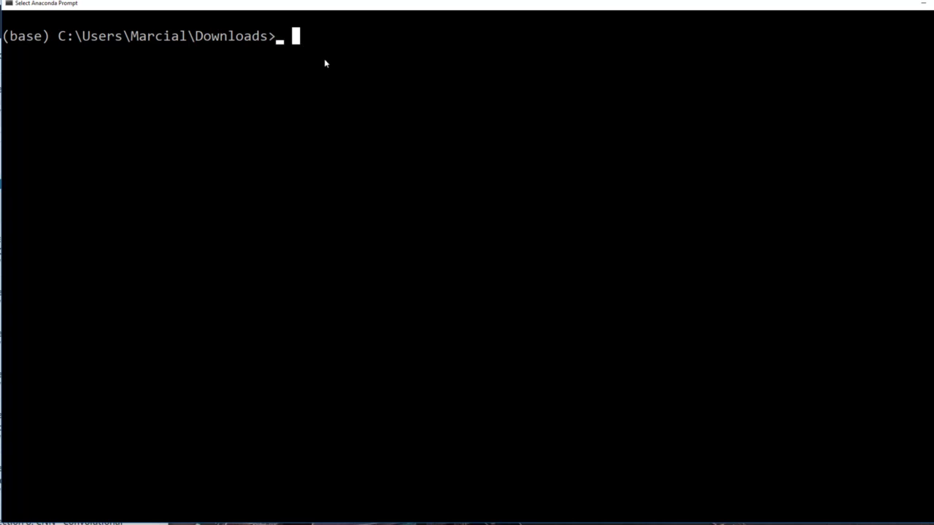
left_click(531, 89)
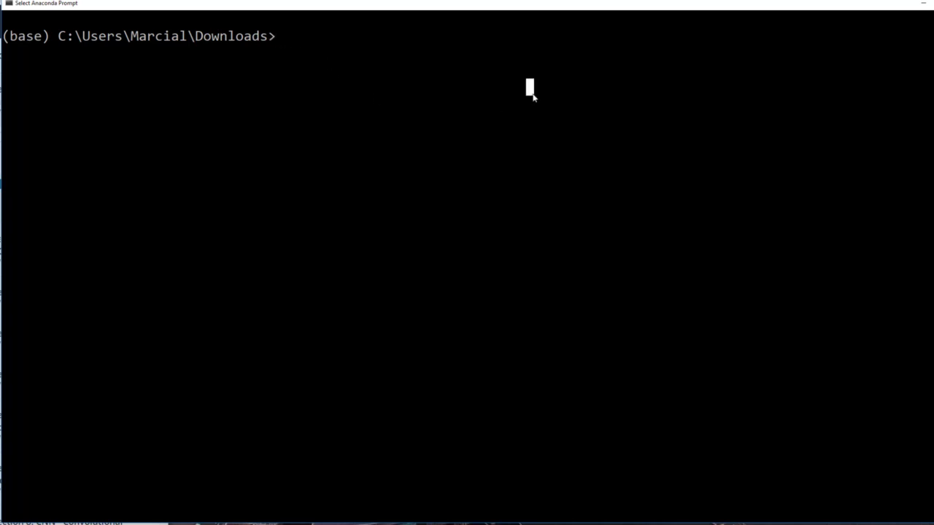
type("cond")
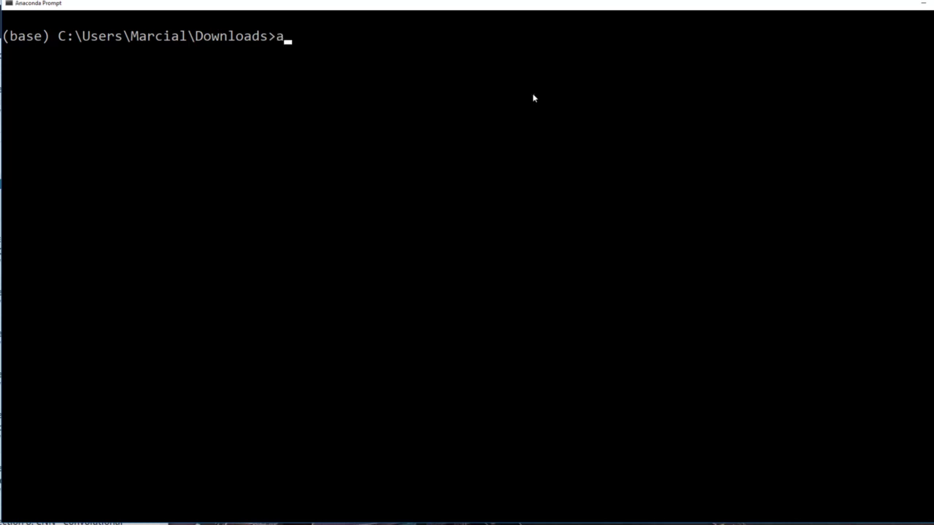
type("a activat")
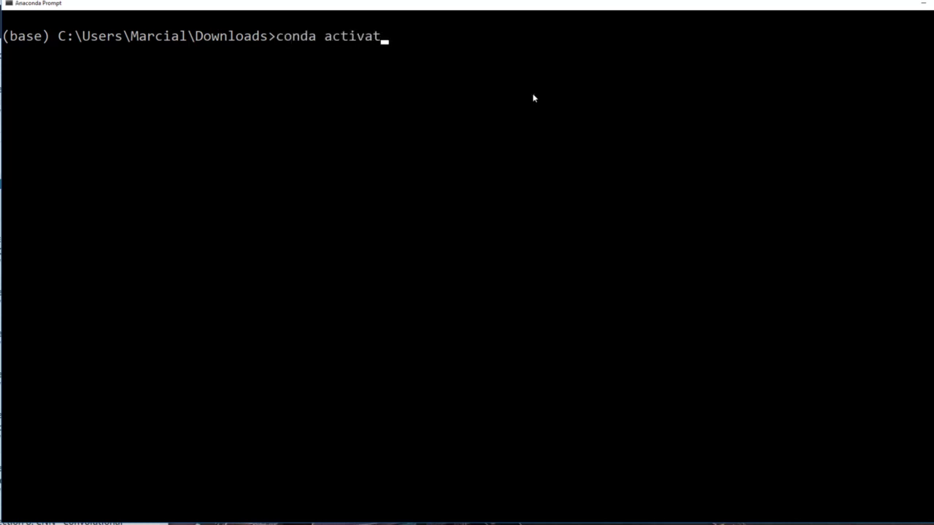
type("e pyt")
type("orchenv")
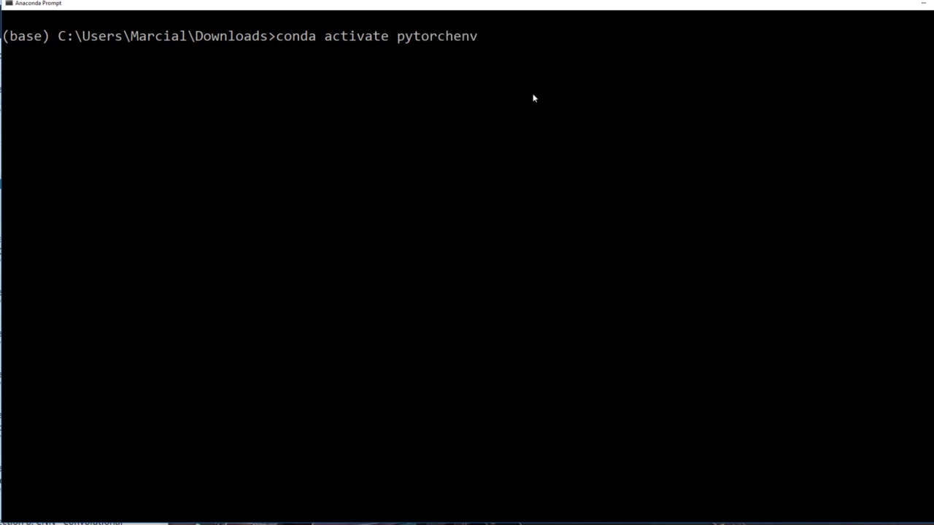
key("Return")
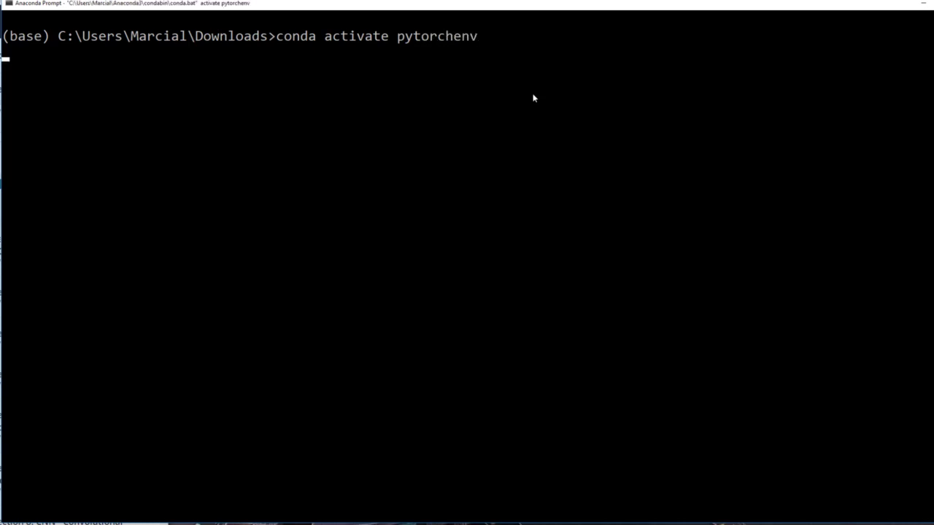
Check the active environment name in the prompt and start the Python interpreter
left_click(100, 73)
left_click_drag(98, 75, 13, 78)
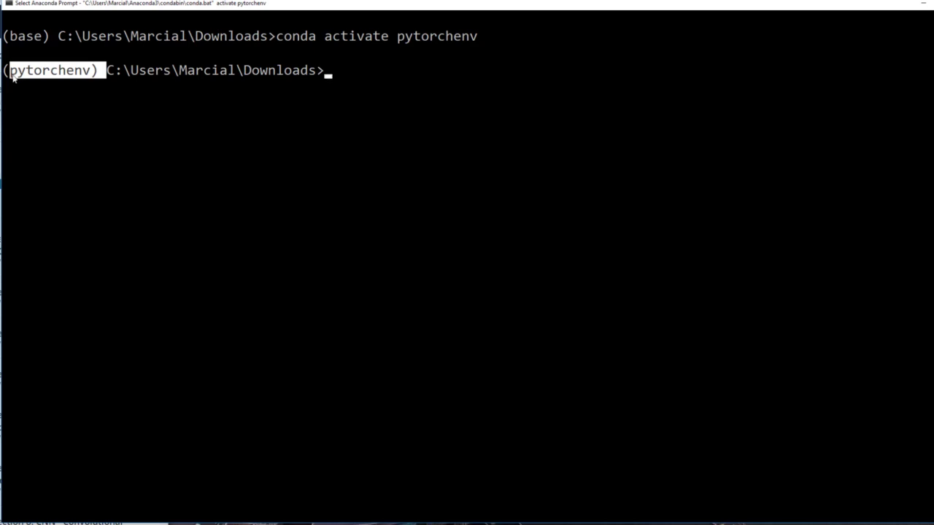
left_click(118, 75)
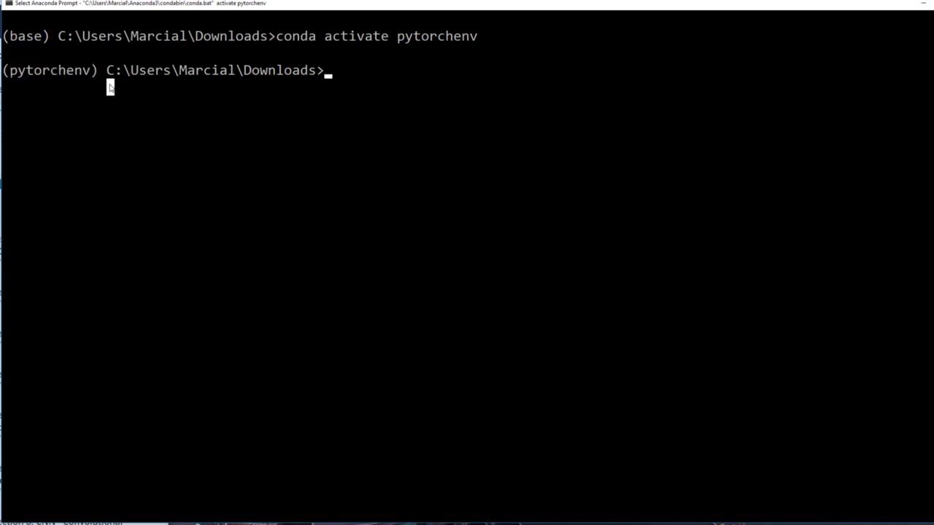
left_click(345, 70)
type("py")
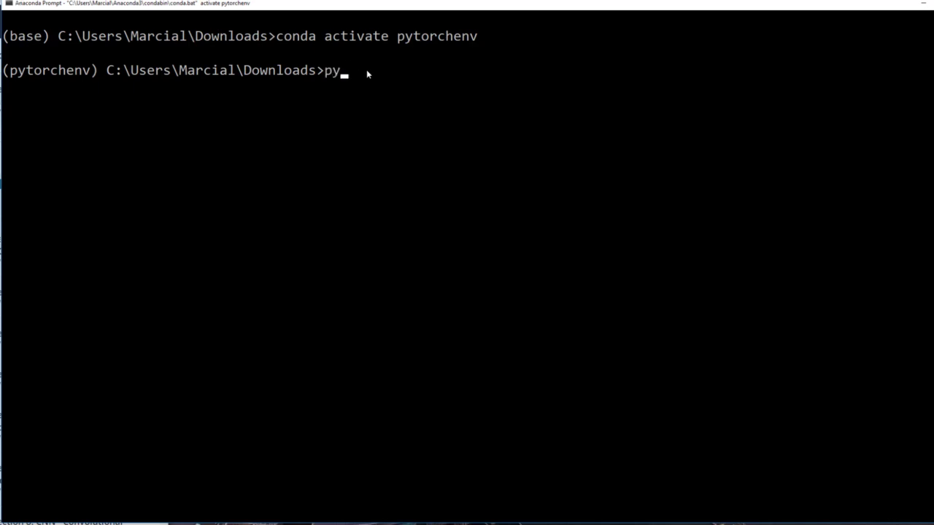
type("thon")
key("Return")
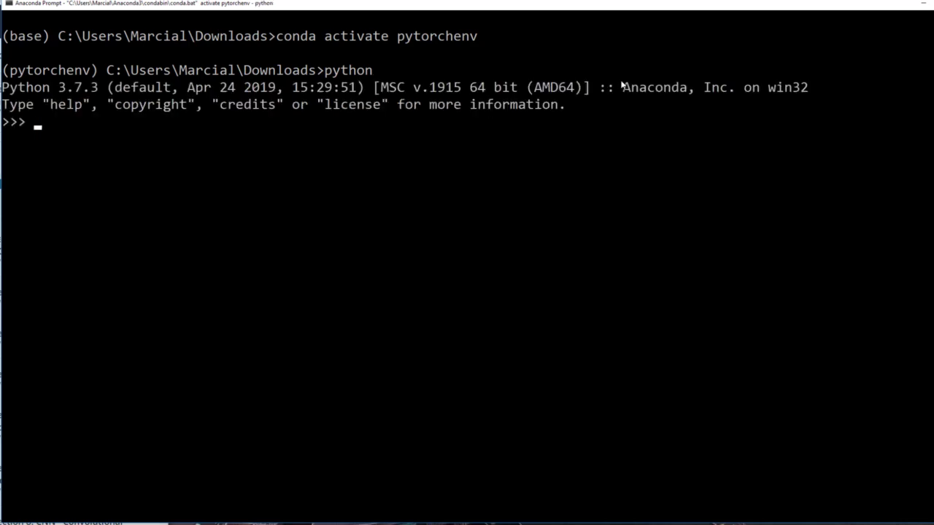
Test the PyTorch installation with import torch and leave the interpreter with quit()
type("import torch")
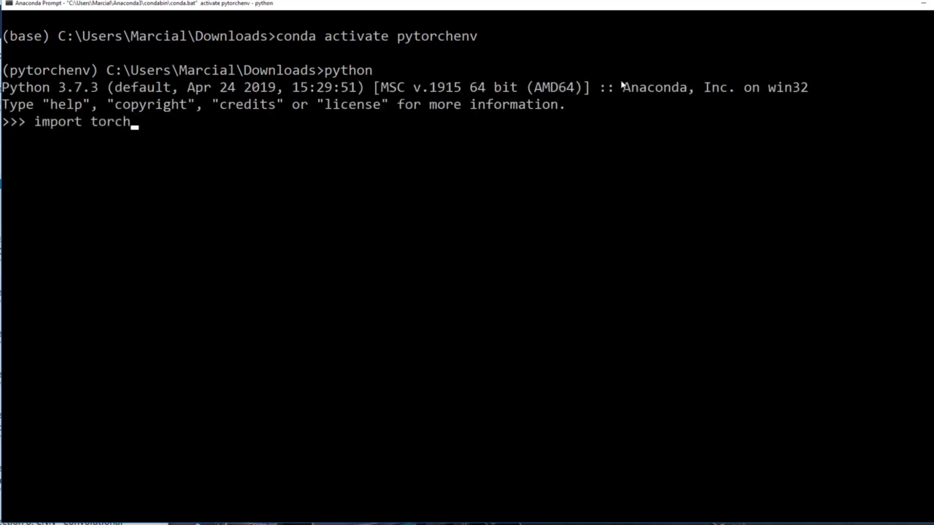
key("Return")
type("quit()")
key("Return")
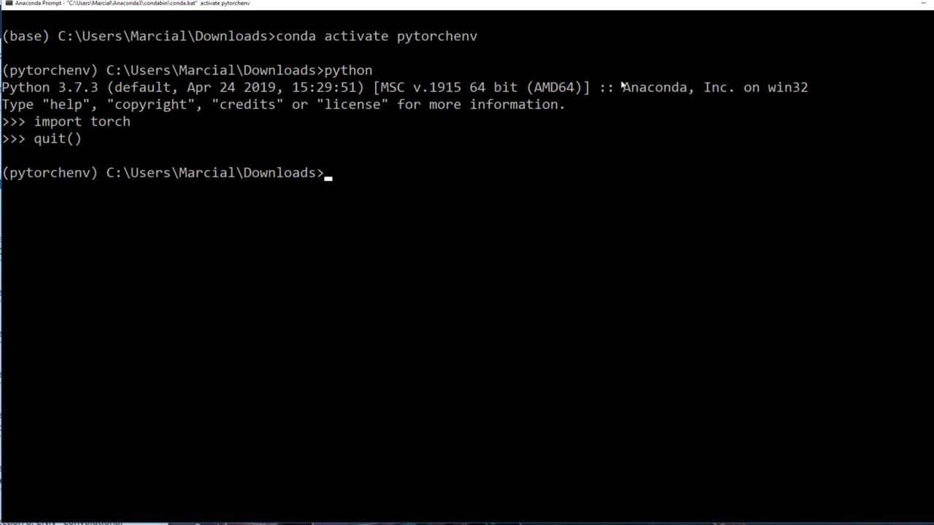
Deactivate the environment with conda deactivate and move up one directory with cd .
type("conda deac")
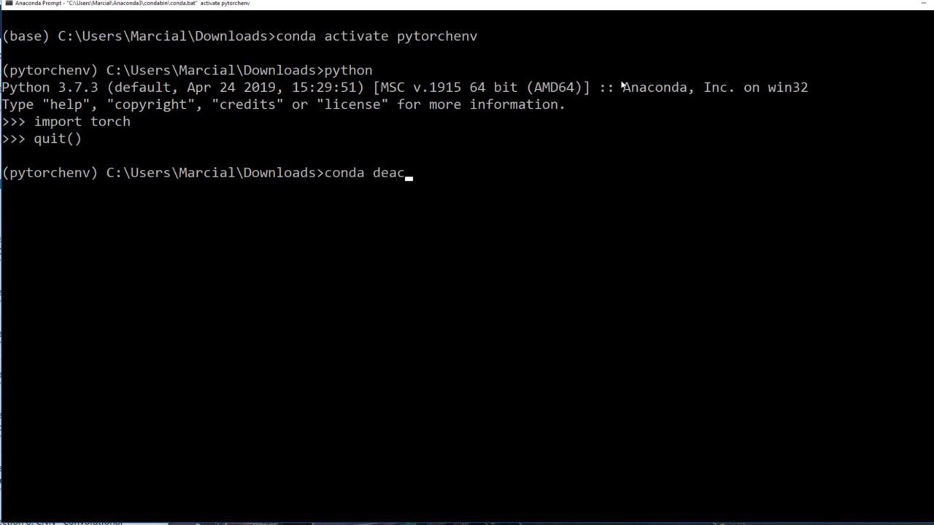
type("tivate")
key("Return")
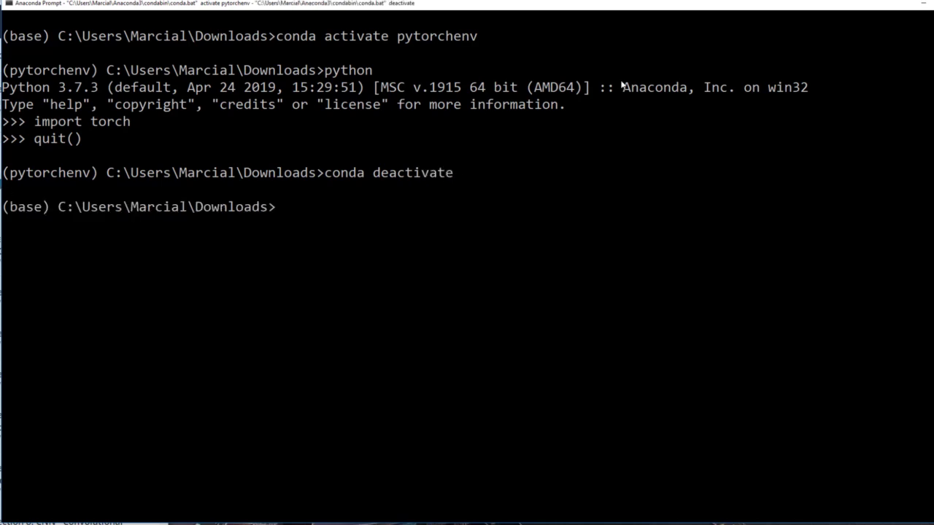
type("cd ..")
key("Return")
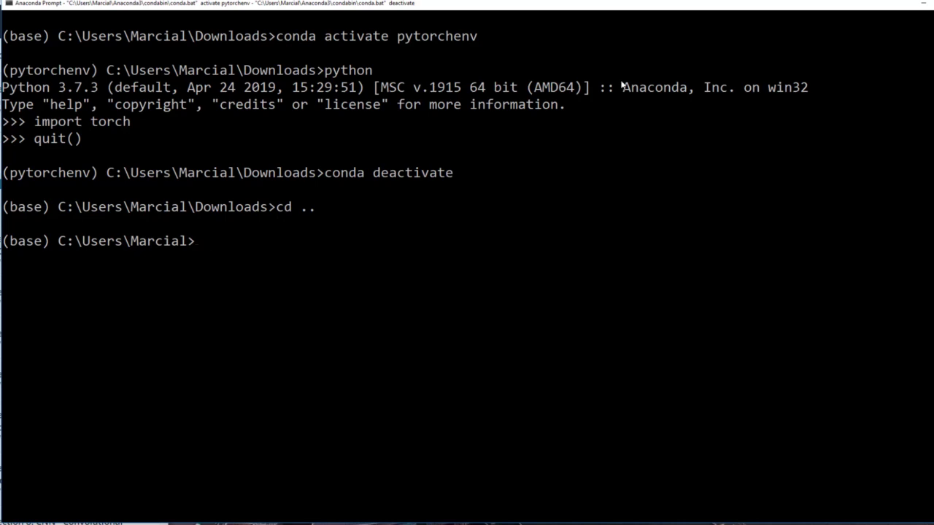
Activate the environment again from the user folder with conda activate pytorchenv
type("conda actgi")
key("BackSpace")
key("BackSpace")
type("it")
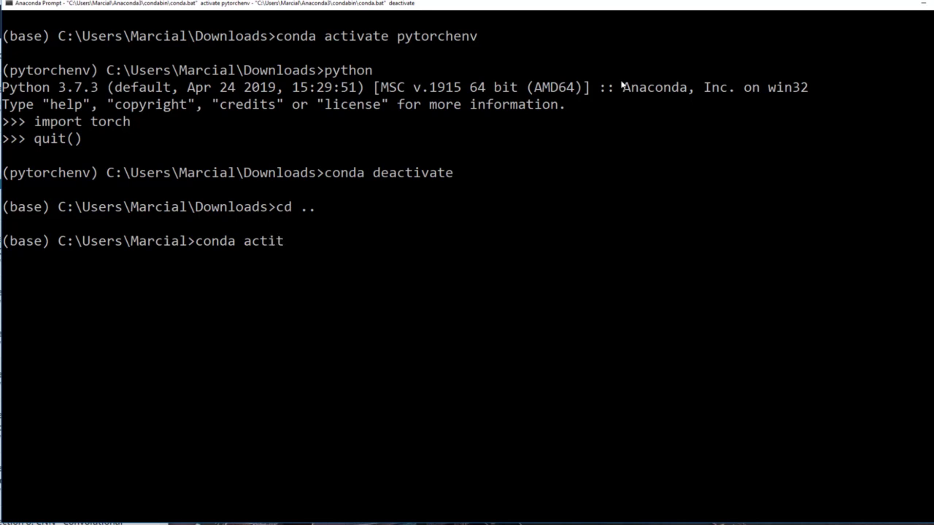
key("BackSpace")
type("vate pytorchenv")
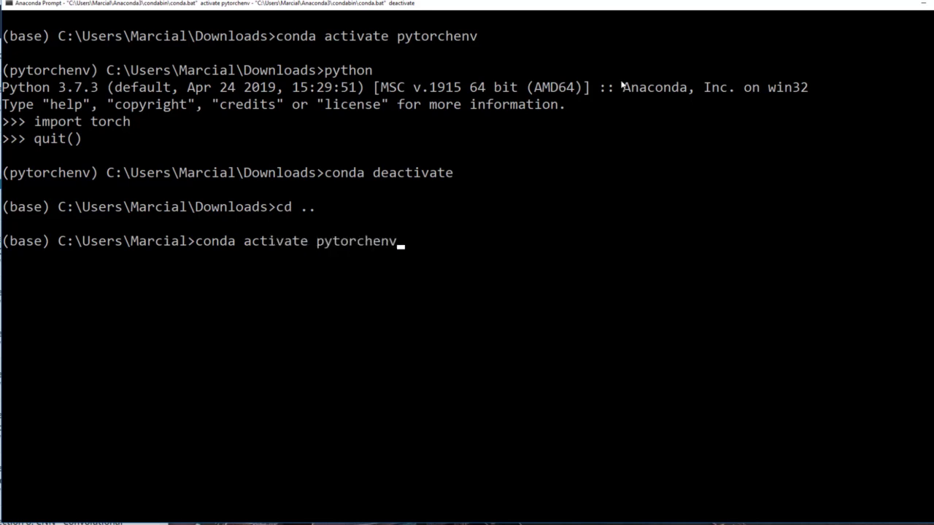
key("Return")
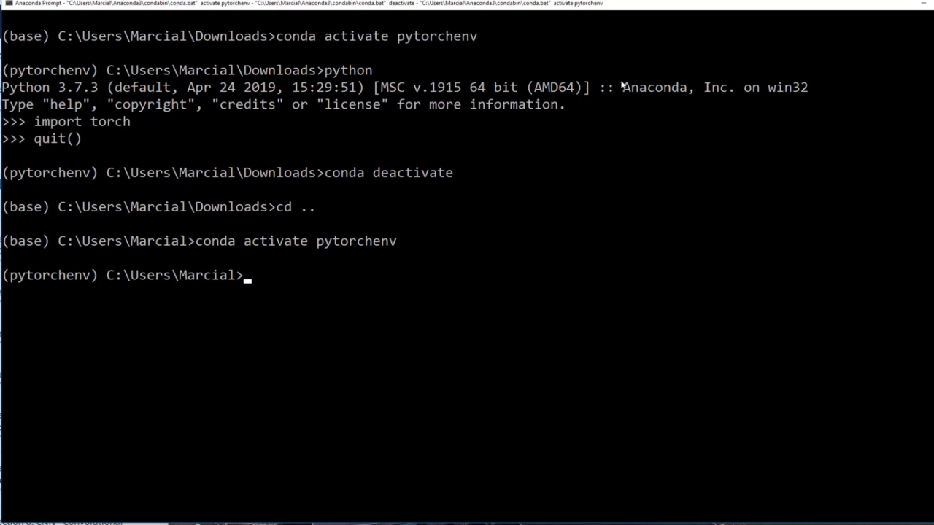
Change into Downloads and launch the notebook server there with jupyter notebook
type("cd Downloads")
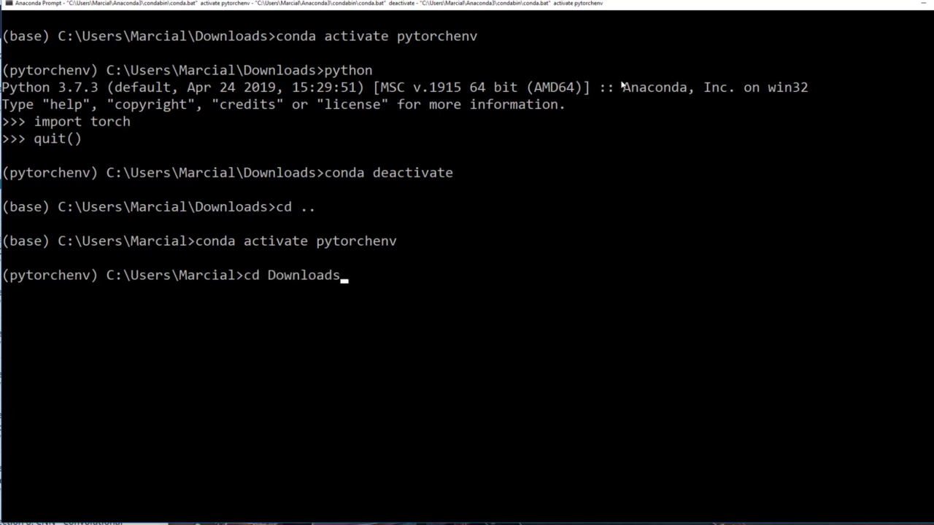
key("Return")
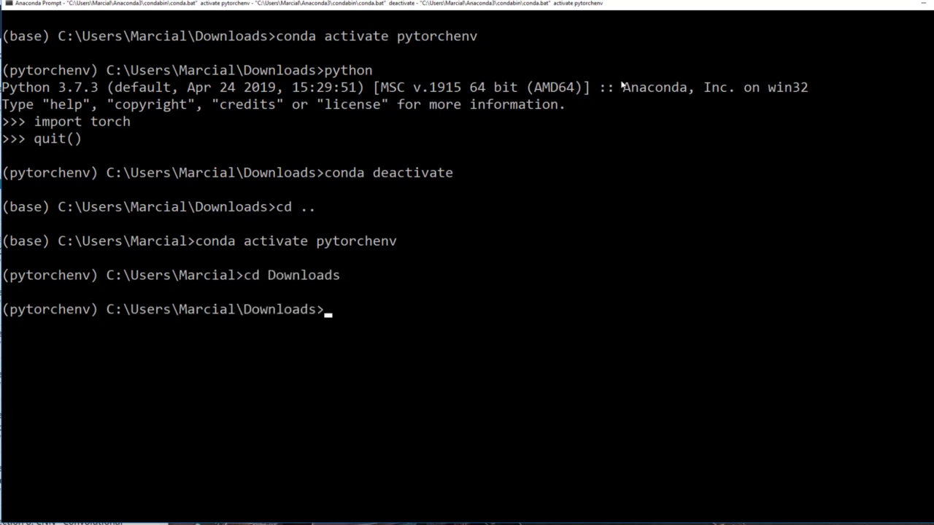
type("jupyter no")
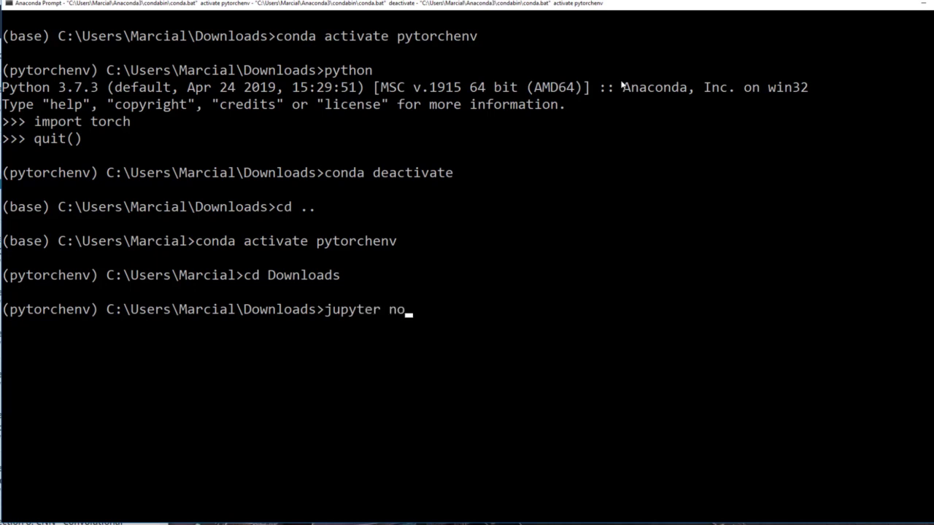
type("tebook")
key("Return")
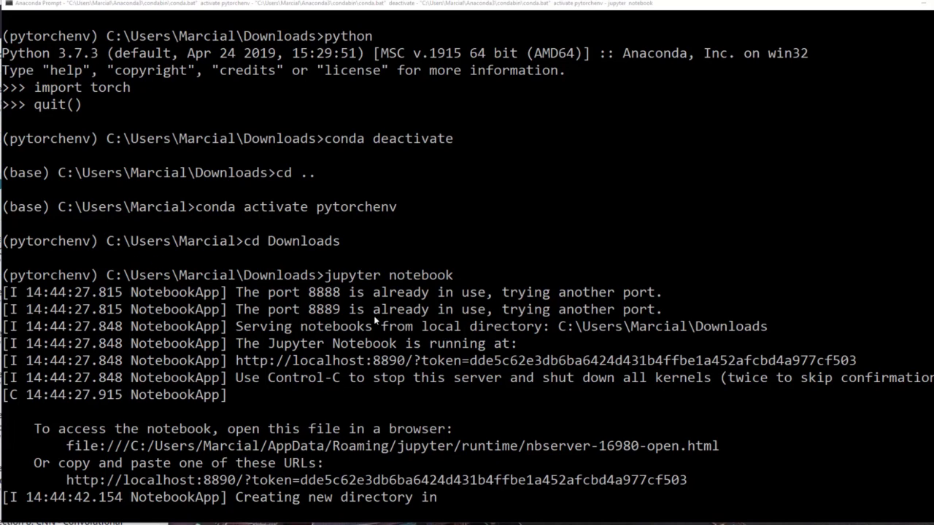
Copy the localhost notebook URL, including its access token, from the server output
scroll(374, 315, "down", 1)
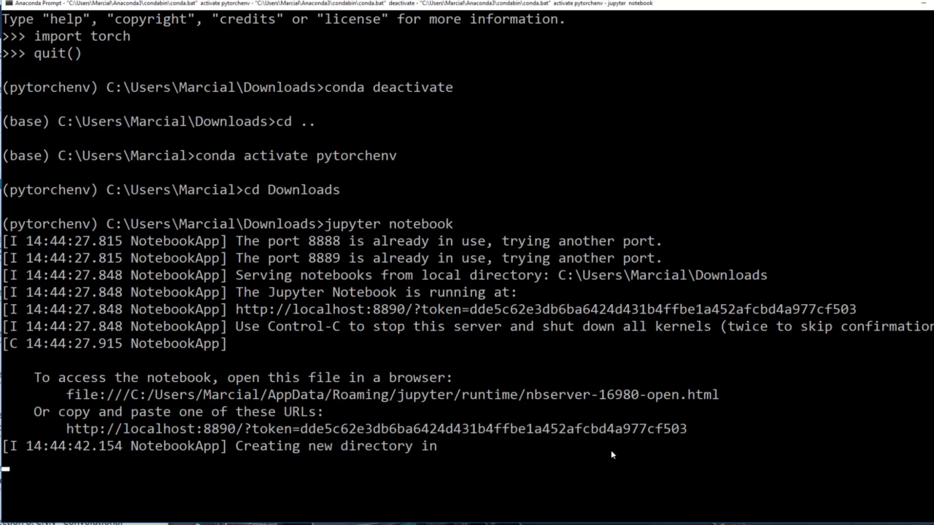
left_click_drag(702, 428, 67, 431)
key("ctrl+c")
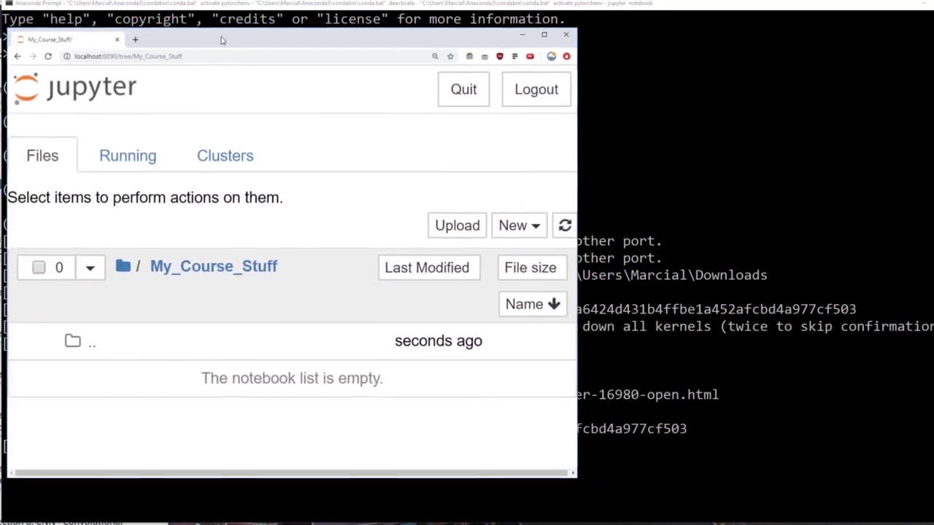
Widen the Jupyter browser window and paste PyTorch-Bootcamp.zip into the My_Course_Stuff folder in File Explorer
left_click_drag(583, 146, 864, 162)
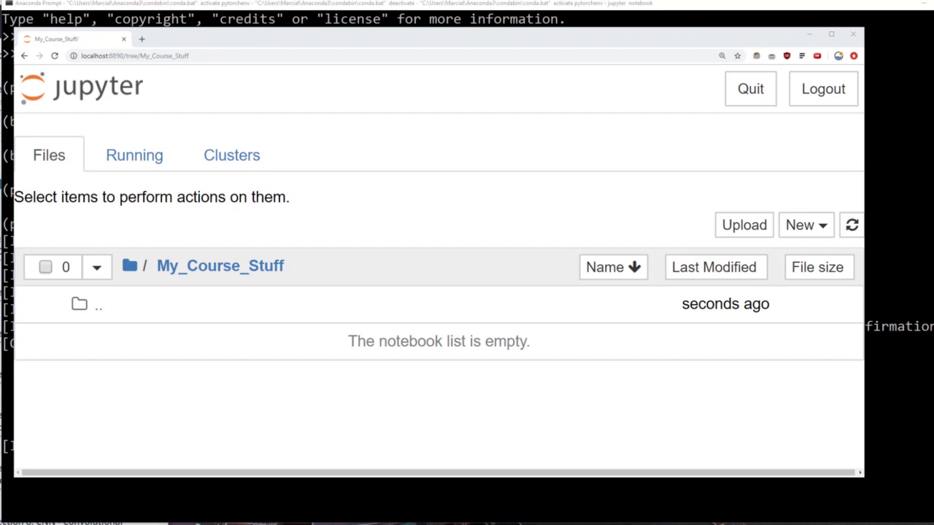
left_click_drag(100, 204, 320, 23)
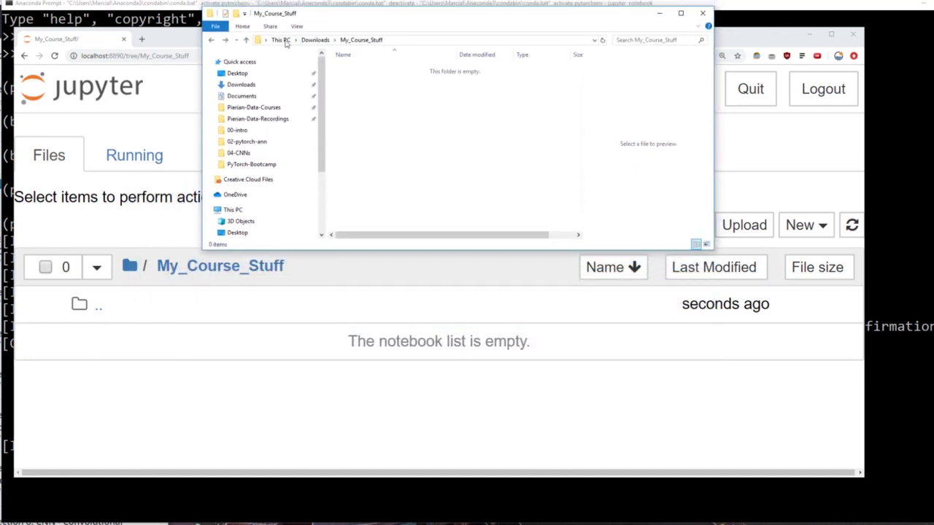
right_click(355, 102)
left_click(453, 167)
left_click(382, 105)
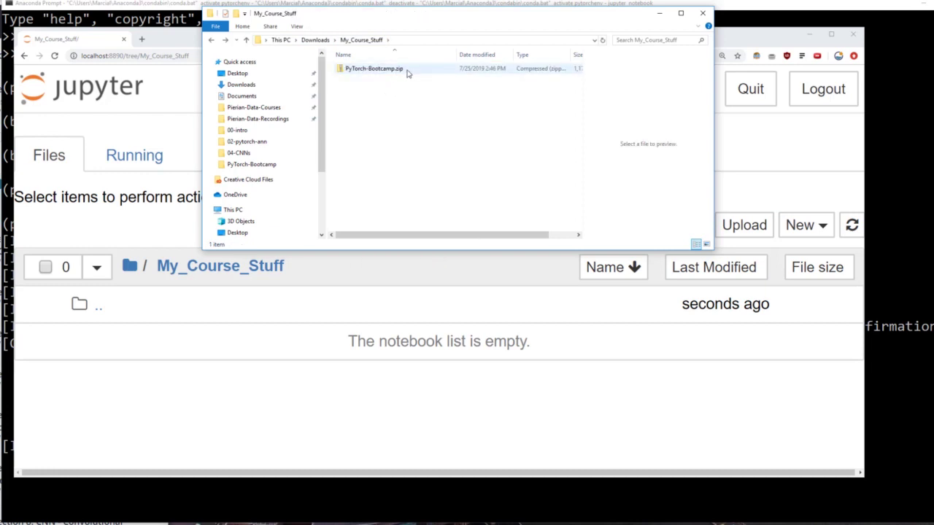
Extract PyTorch-Bootcamp.zip into the suggested PyTorch-Bootcamp folder inside My_Course_Stuff and open the extracted folder
right_click(389, 71)
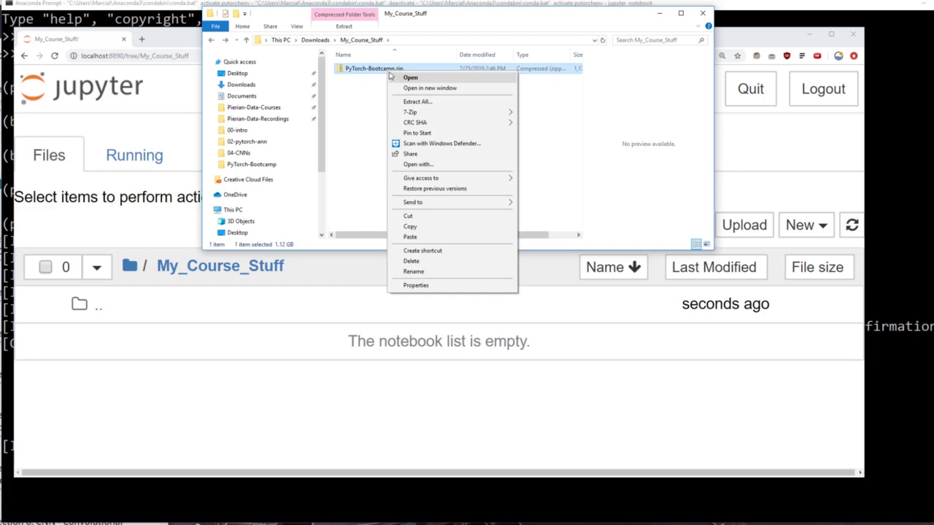
left_click(418, 101)
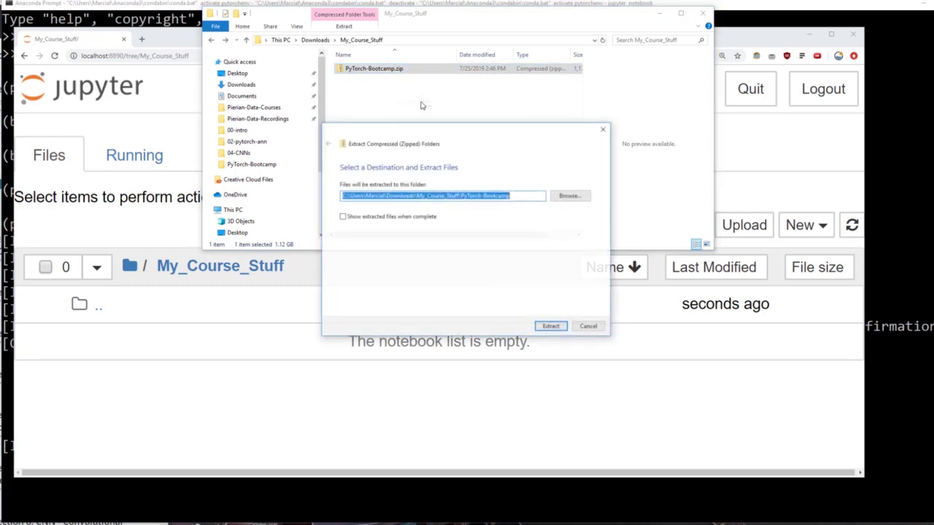
left_click(556, 328)
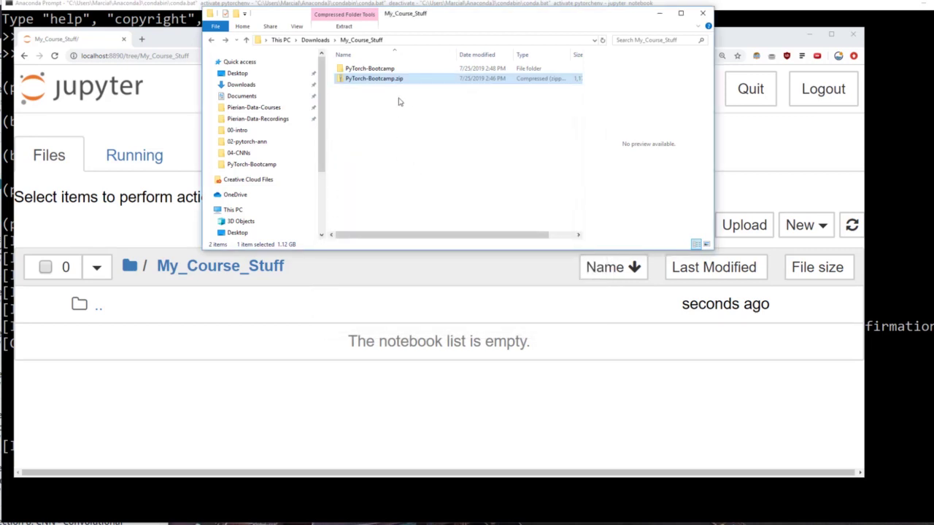
left_click(375, 73)
double_click(375, 73)
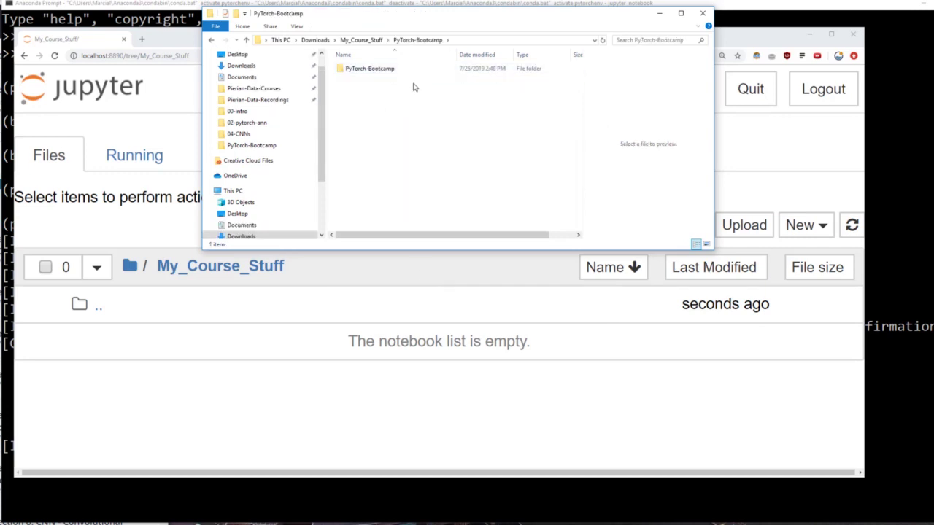
In the Jupyter file browser, go through both nested PyTorch-Bootcamp folders into 02-ANN-Artificial-Neural-Networks and open 00-PyTorch-Gradients.ipynb
left_click(430, 271)
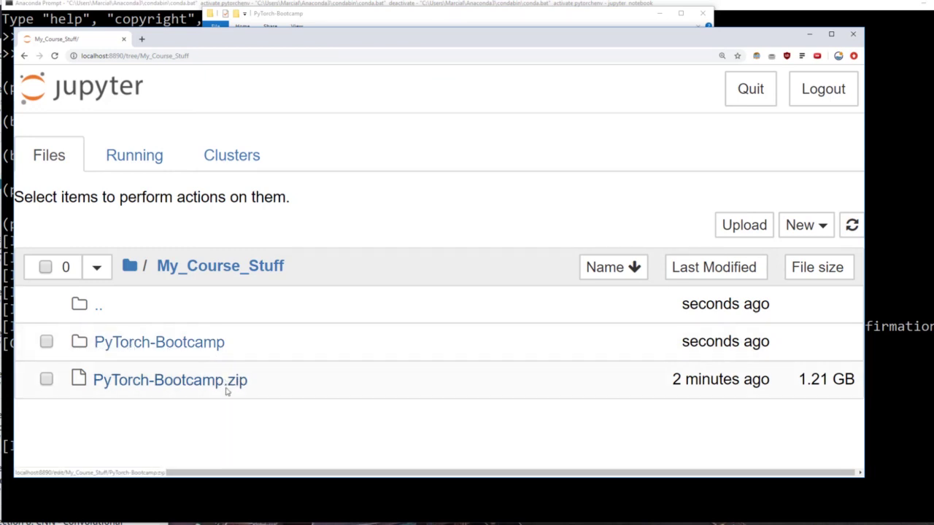
left_click(173, 344)
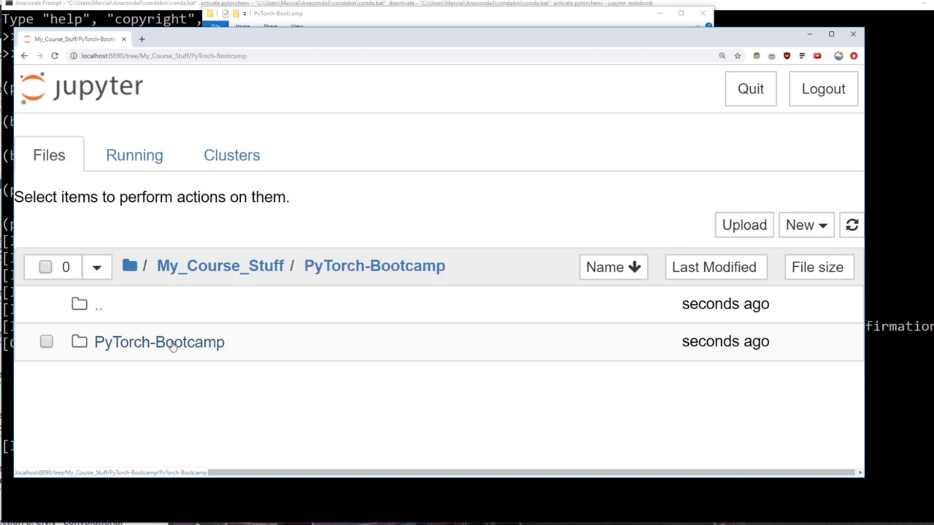
left_click(172, 343)
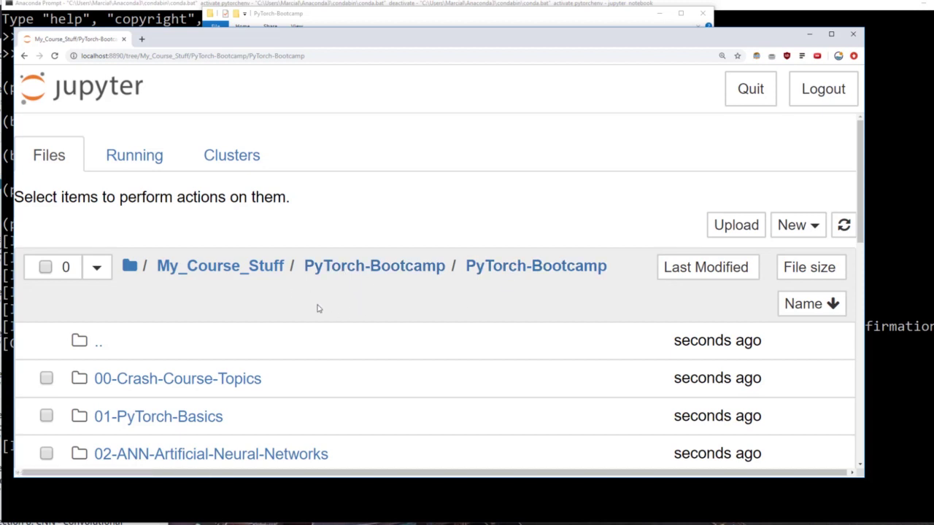
scroll(317, 309, "down", 1)
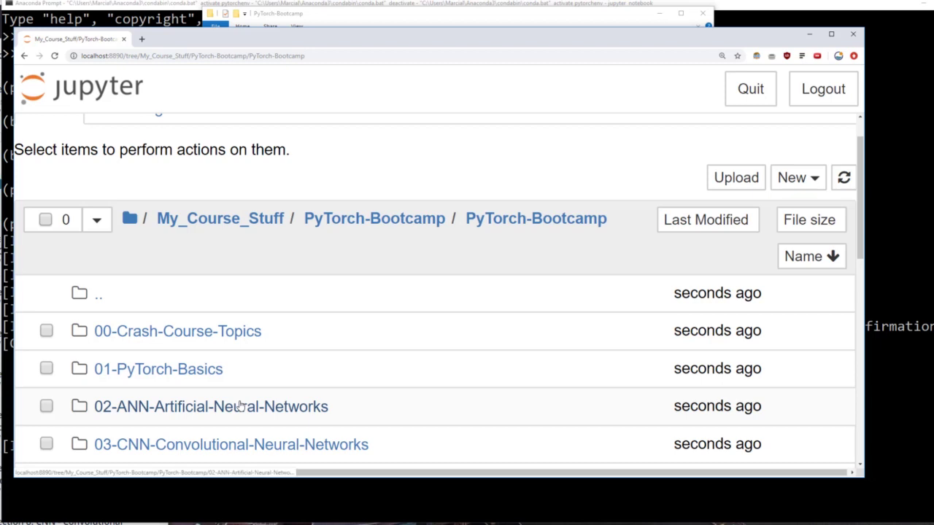
left_click(145, 408)
scroll(381, 344, "down", 1)
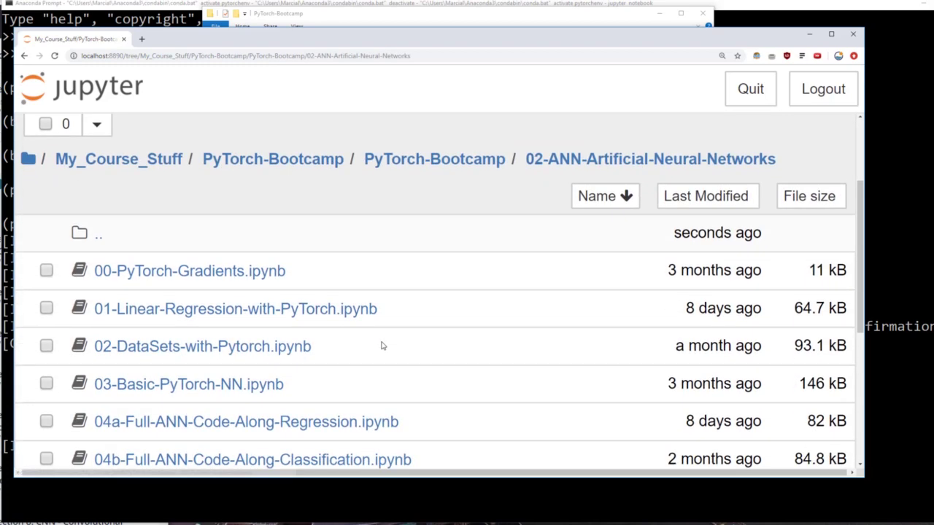
left_click(191, 273)
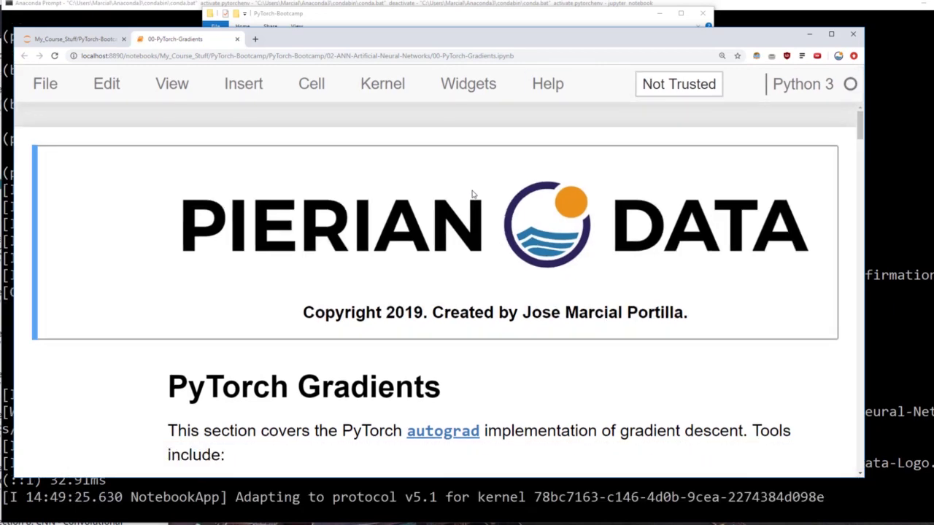
Look through the PyTorch Gradients notebook, from its introduction through the back-propagation examples to the chain rule derivation
scroll(474, 192, "down", 3)
scroll(475, 192, "down", 7)
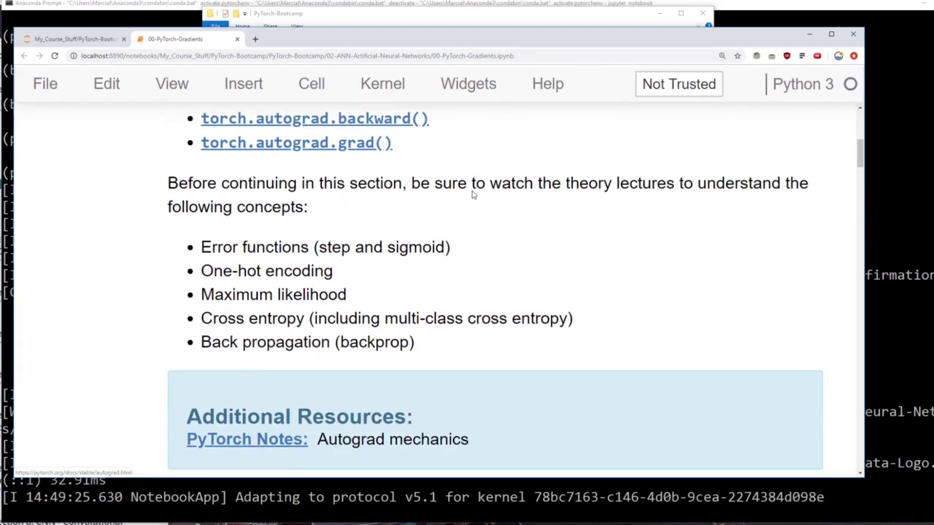
scroll(472, 193, "down", 10)
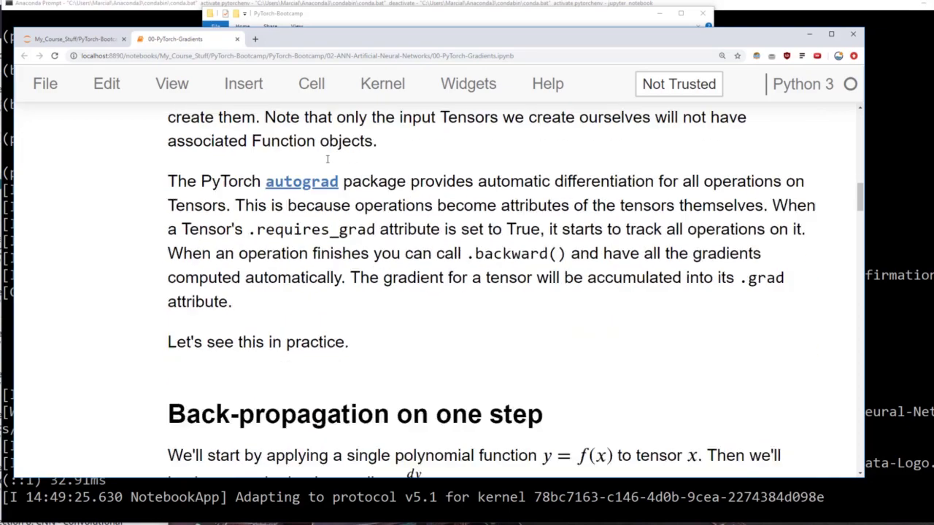
scroll(420, 232, "down", 12)
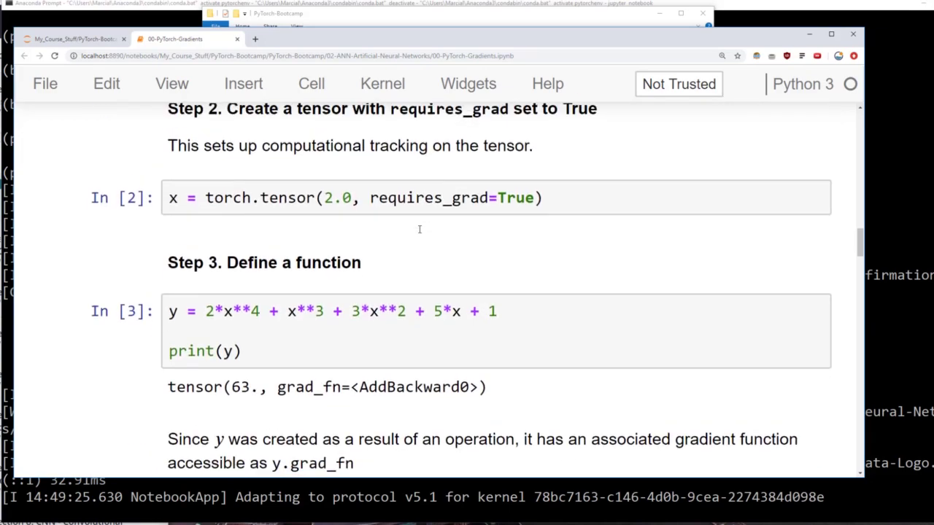
scroll(420, 232, "down", 3)
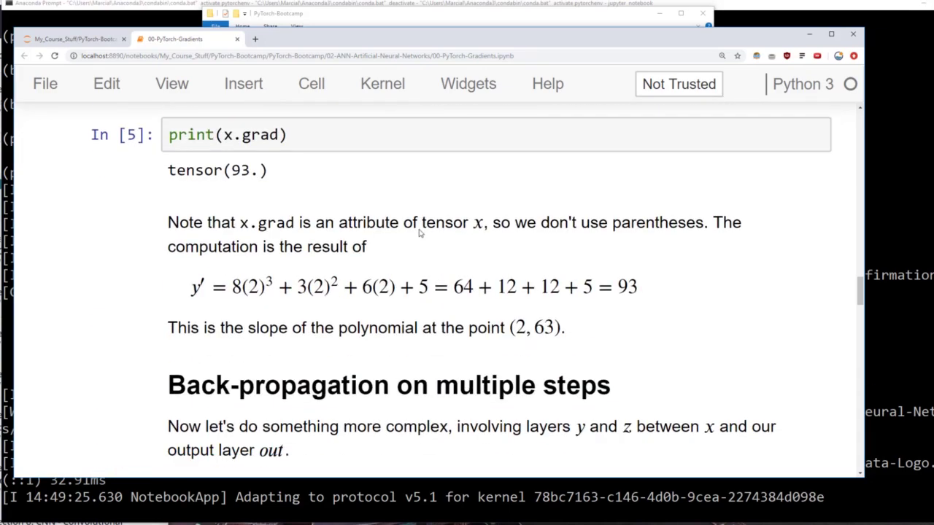
scroll(420, 232, "down", 15)
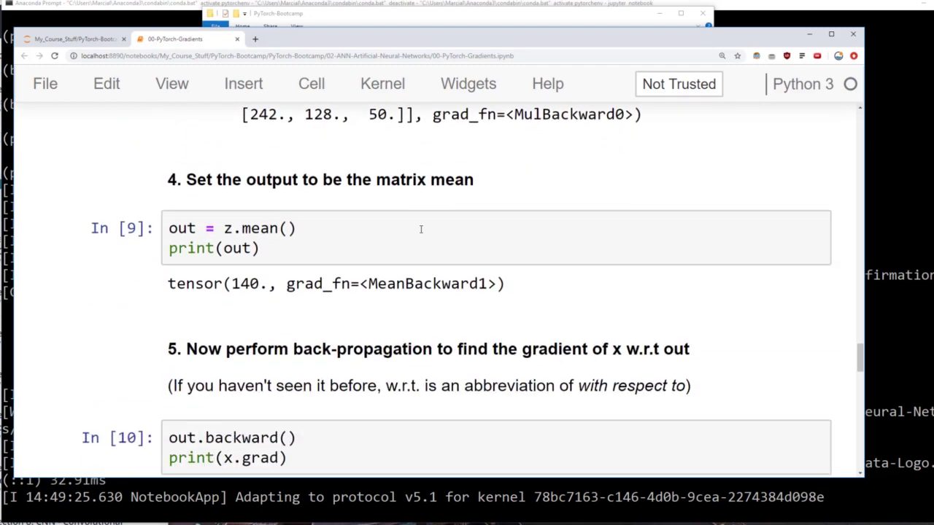
scroll(420, 229, "down", 3)
scroll(421, 233, "down", 5)
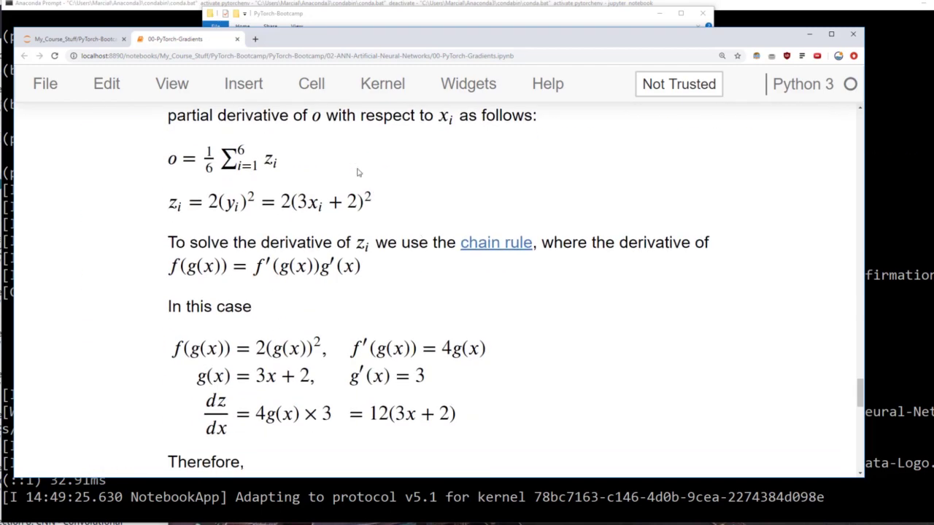
Close the gradients notebook and the Jupyter file browser, and stop the running notebook server in the Anaconda Prompt
left_click(236, 40)
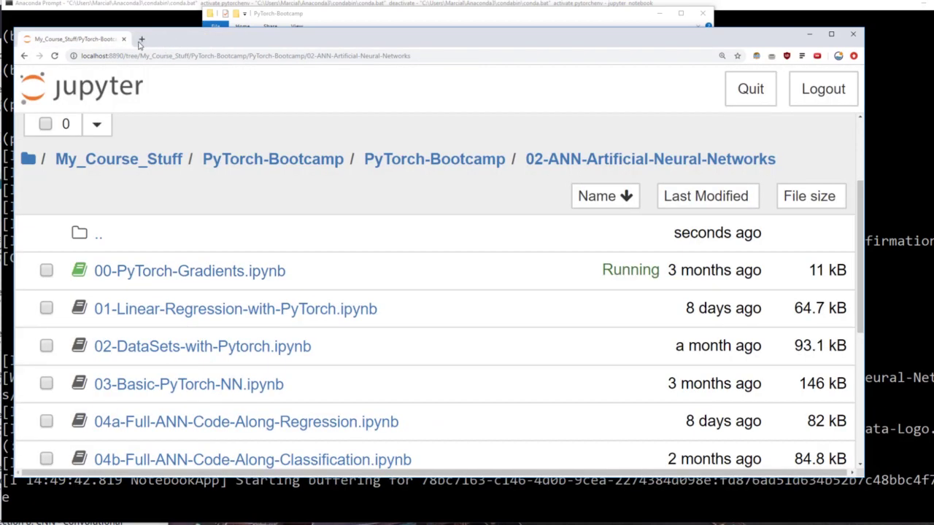
left_click(124, 39)
left_click(282, 304)
left_click(312, 310)
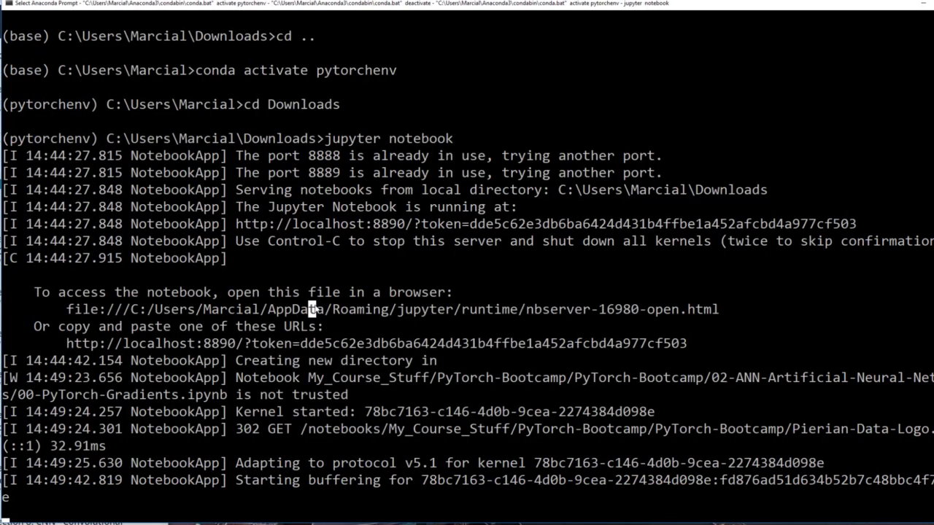
key("ctrl+c")
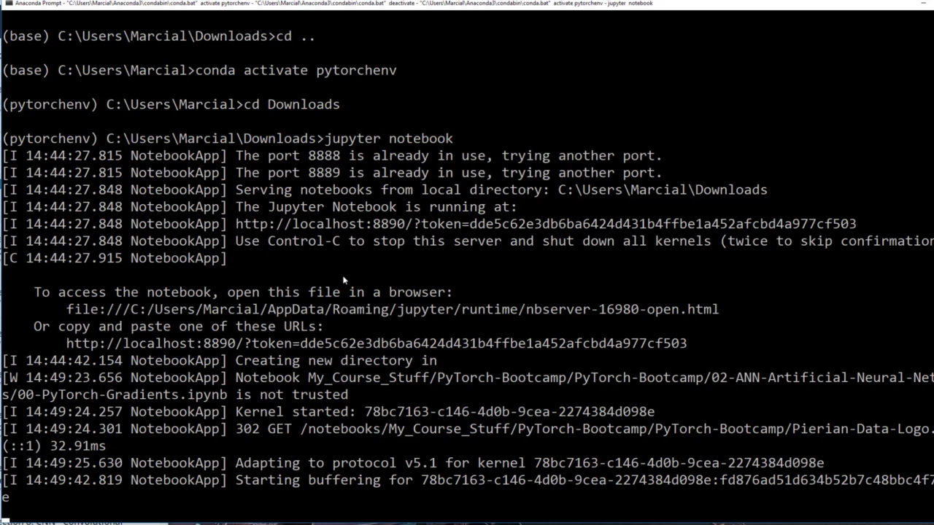
key("ctrl+c")
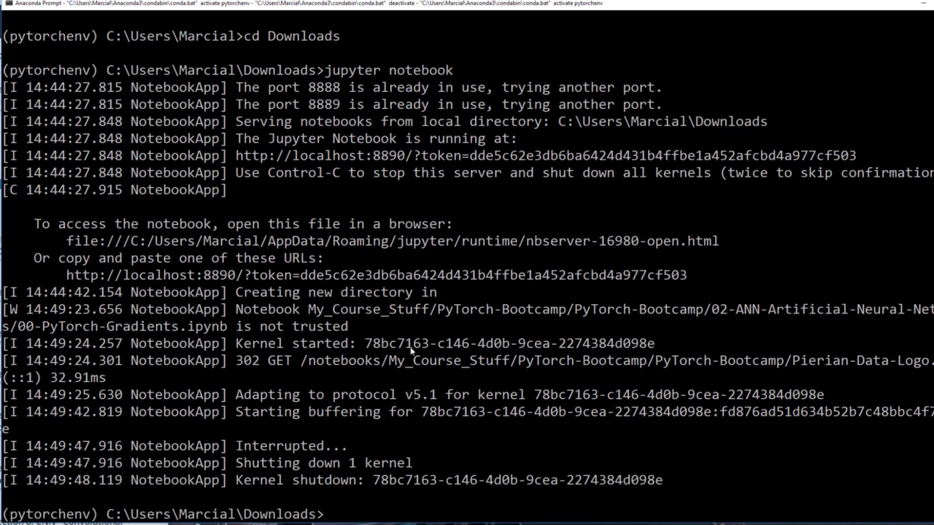
Deactivate the pytorchenv environment with conda deactivate, correcting the misspelled command
type("conda deactiate")
key("Return")
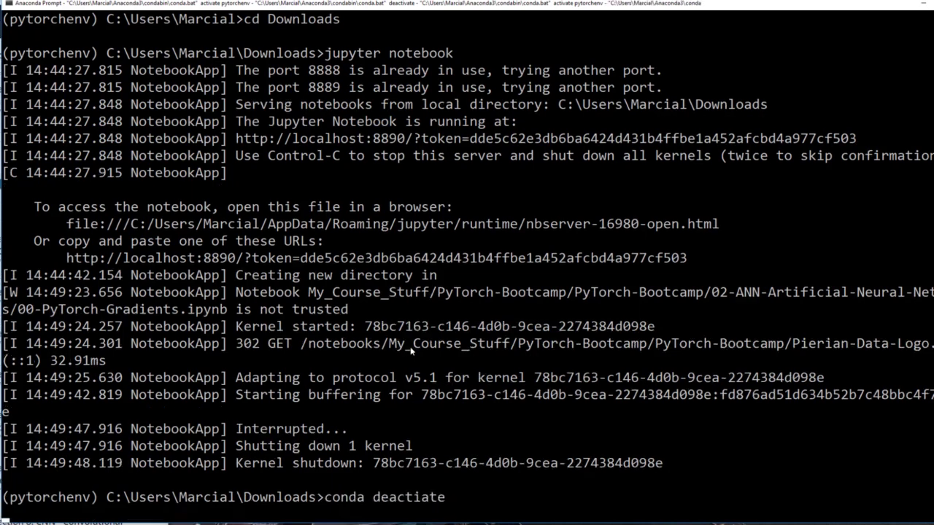
key("Up")
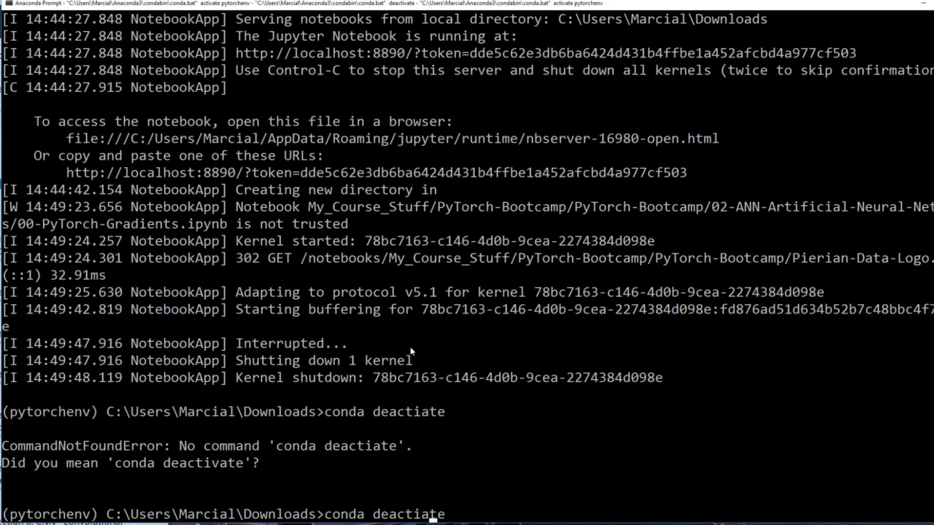
key("Left")
type("v")
key("Return")
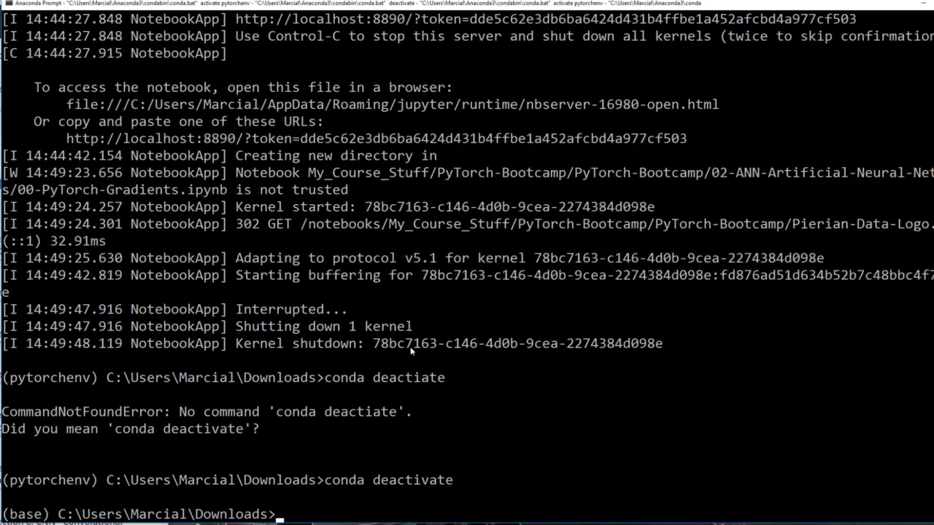